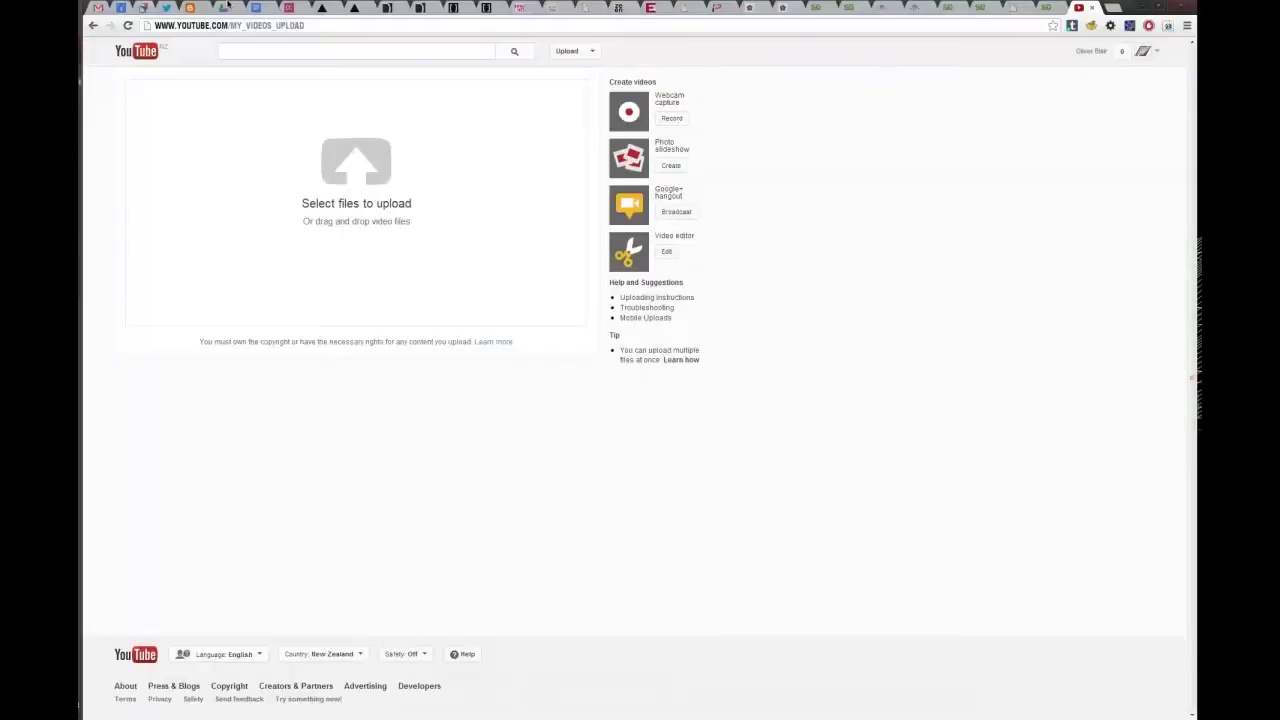
- Open the +251 studio 1 page from the +year 02 section of the spatial design blog
click(980, 7)
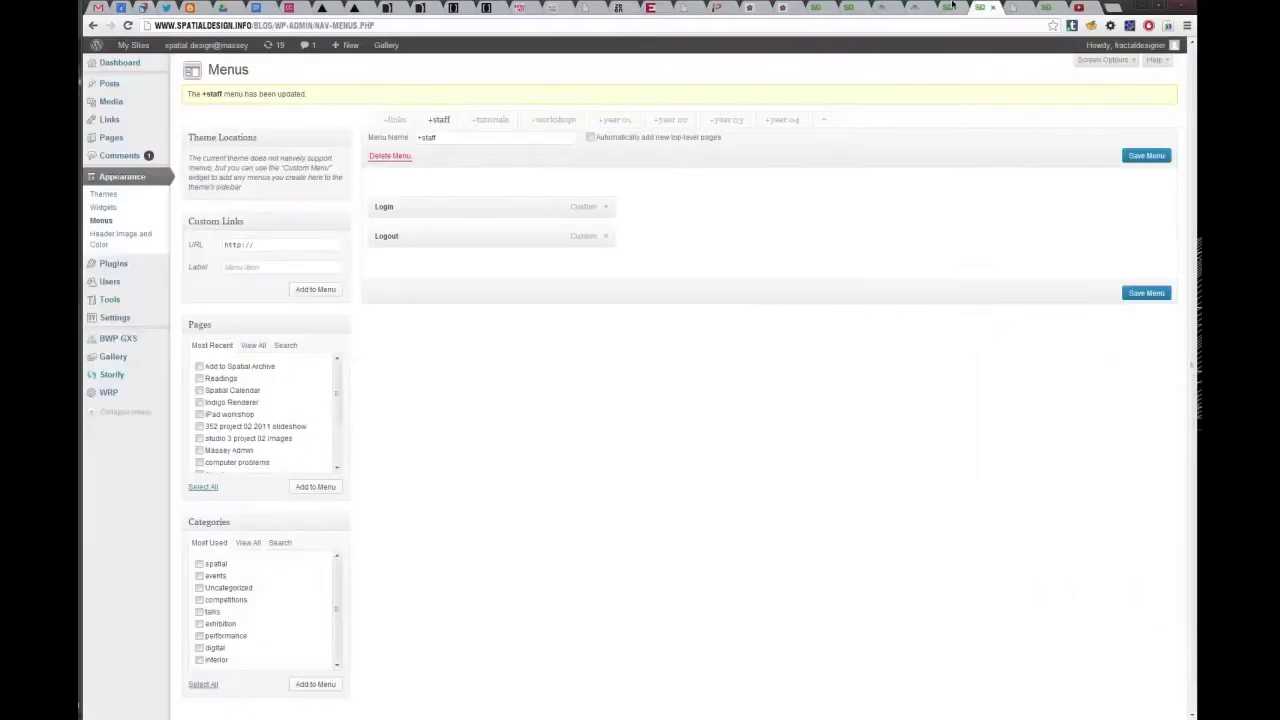
click(947, 7)
scroll(987, 259, down, 2)
scroll(987, 259, up, 1)
click(860, 190)
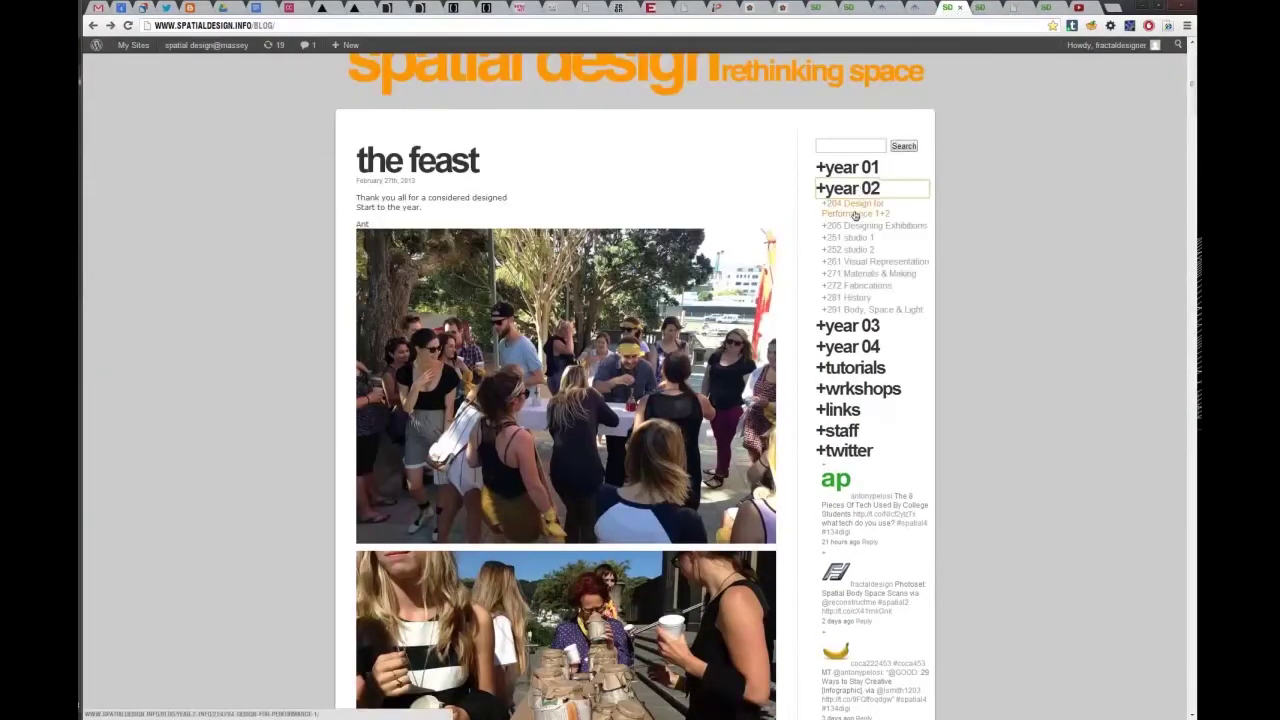
click(855, 238)
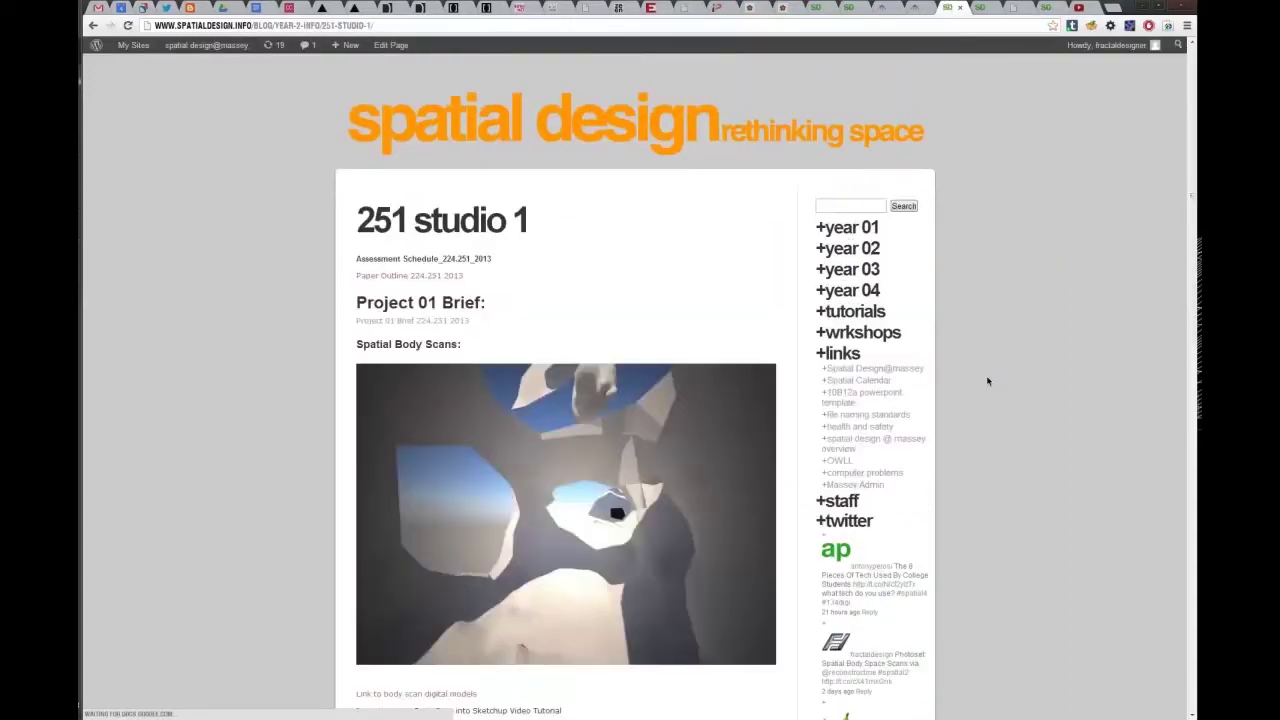
- Open the link to the body scan digital models under the Spatial Body Scans image
scroll(978, 348, down, 3)
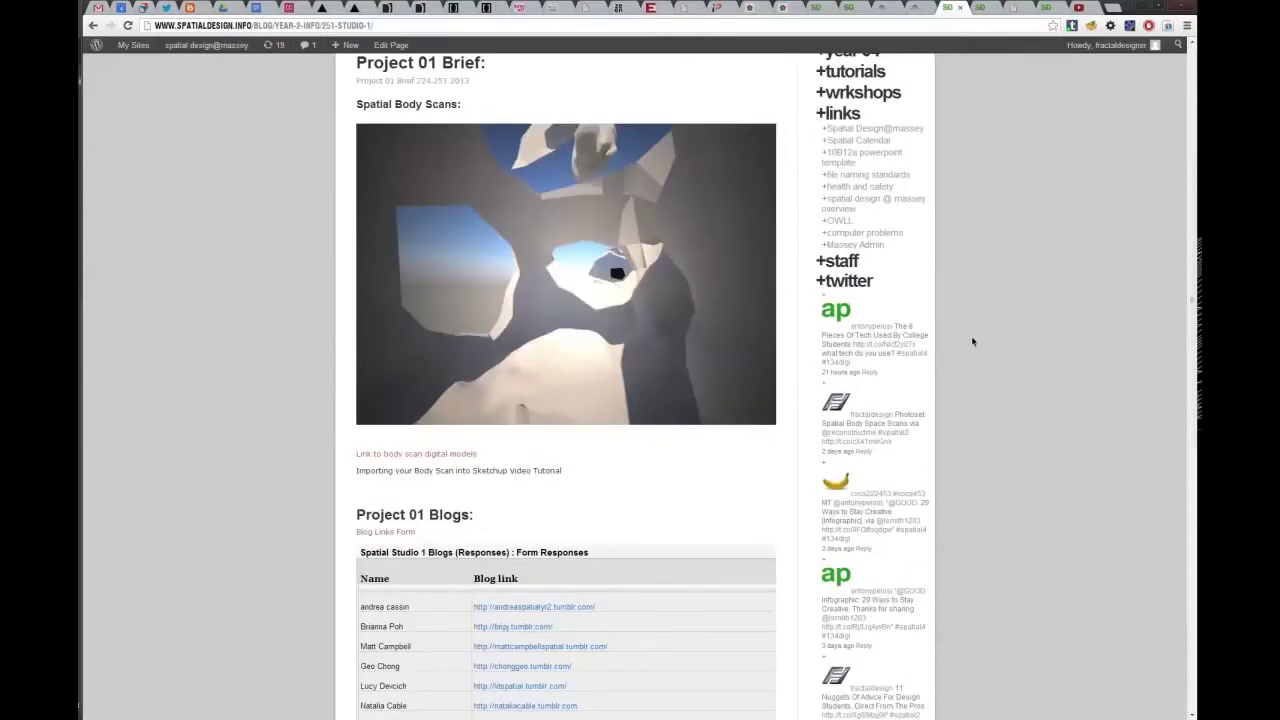
scroll(960, 370, down, 2)
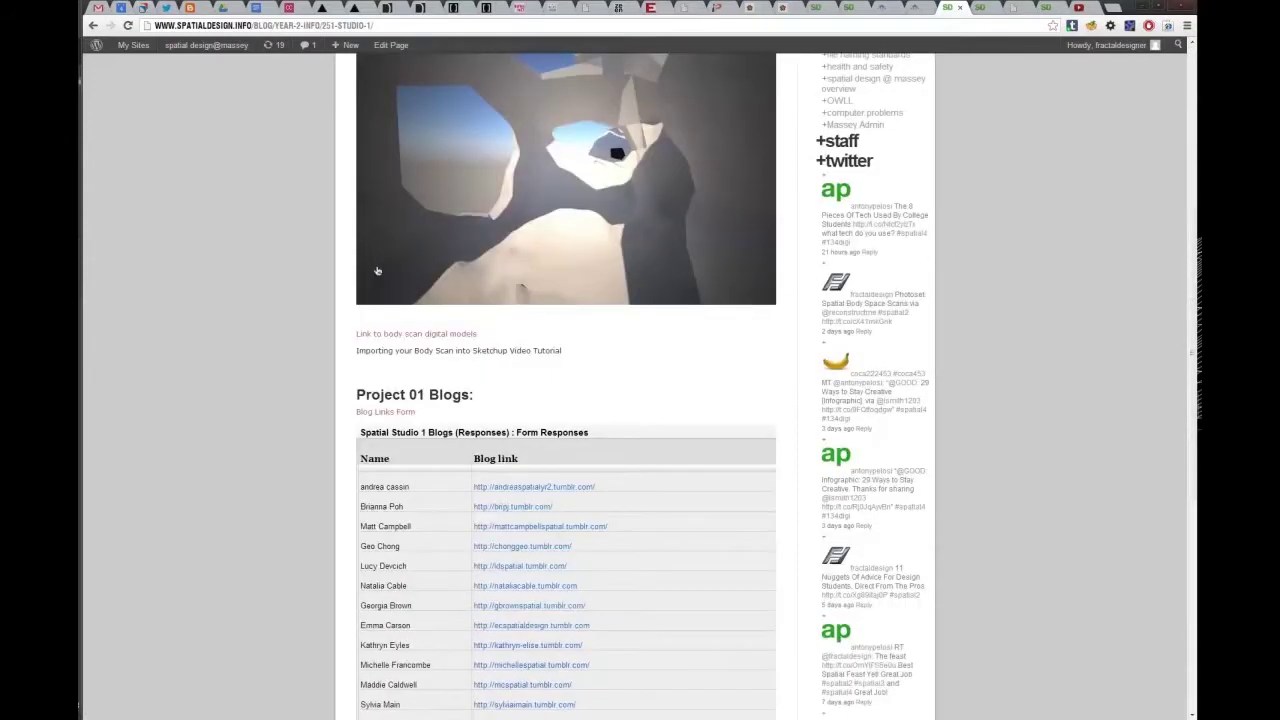
scroll(473, 308, up, 3)
scroll(473, 308, down, 2)
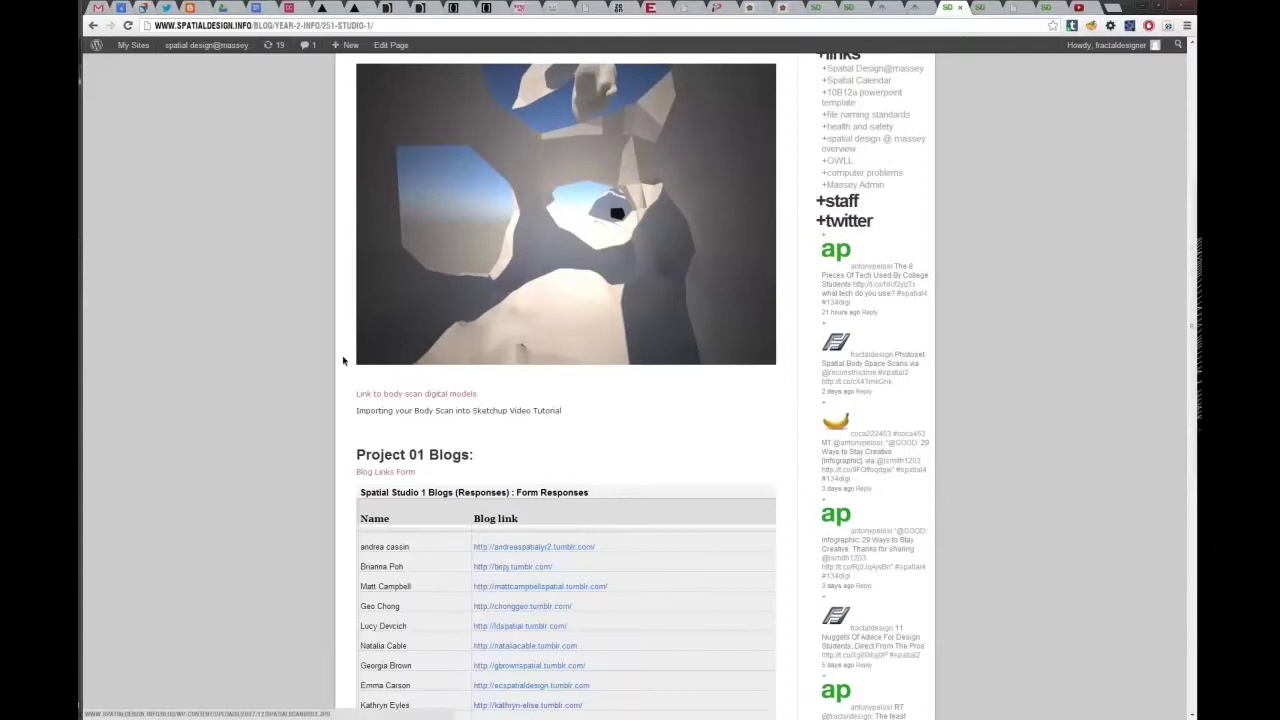
click(434, 395)
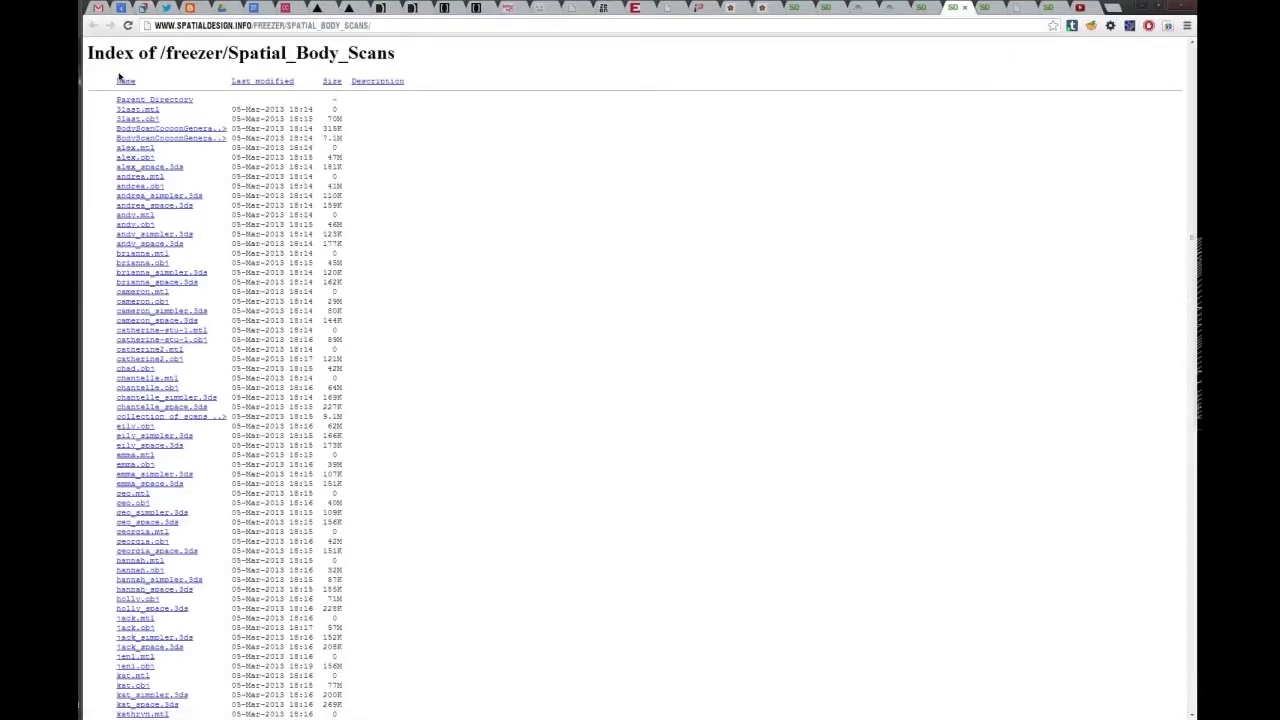
- Examine the Spatial_Body_Scans file listing, comparing the sizes of one scan's .obj, simpler .3ds and space .3ds files
click(388, 27)
click(440, 290)
scroll(142, 122, down, 5)
scroll(162, 379, down, 2)
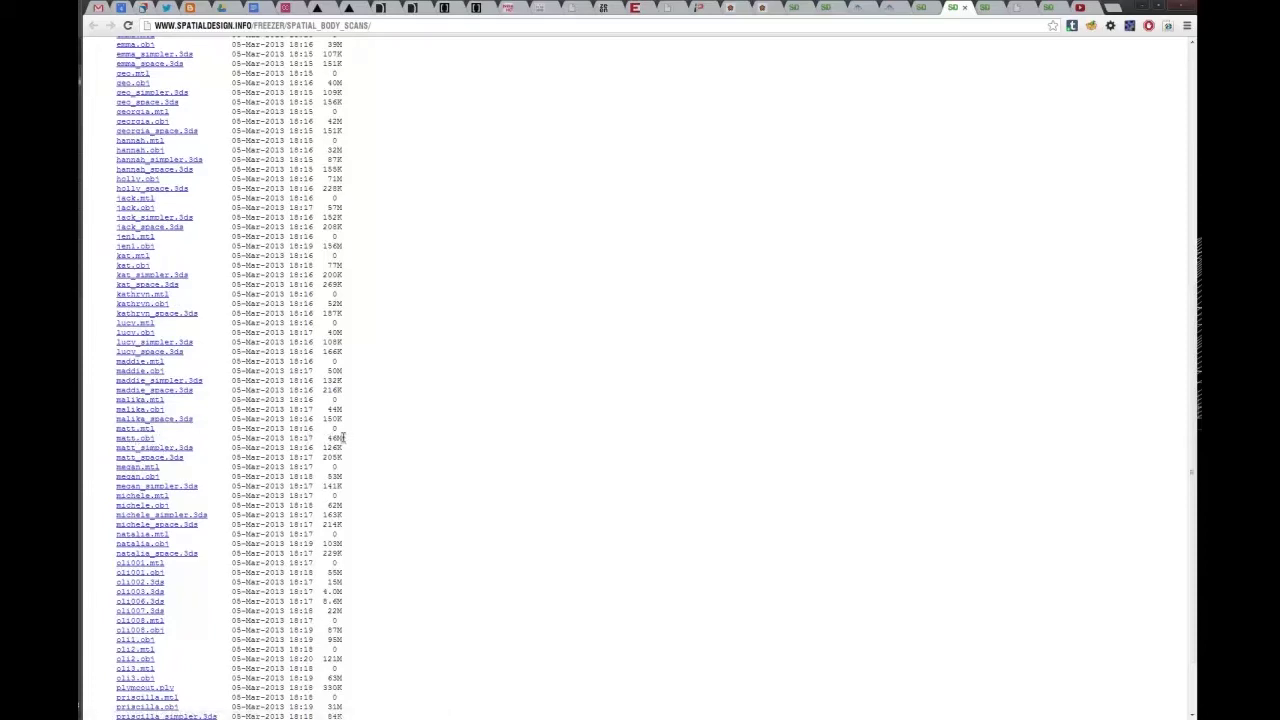
triple_click(311, 432)
drag(345, 438, 289, 438)
click(318, 439)
drag(342, 458, 305, 449)
click(305, 448)
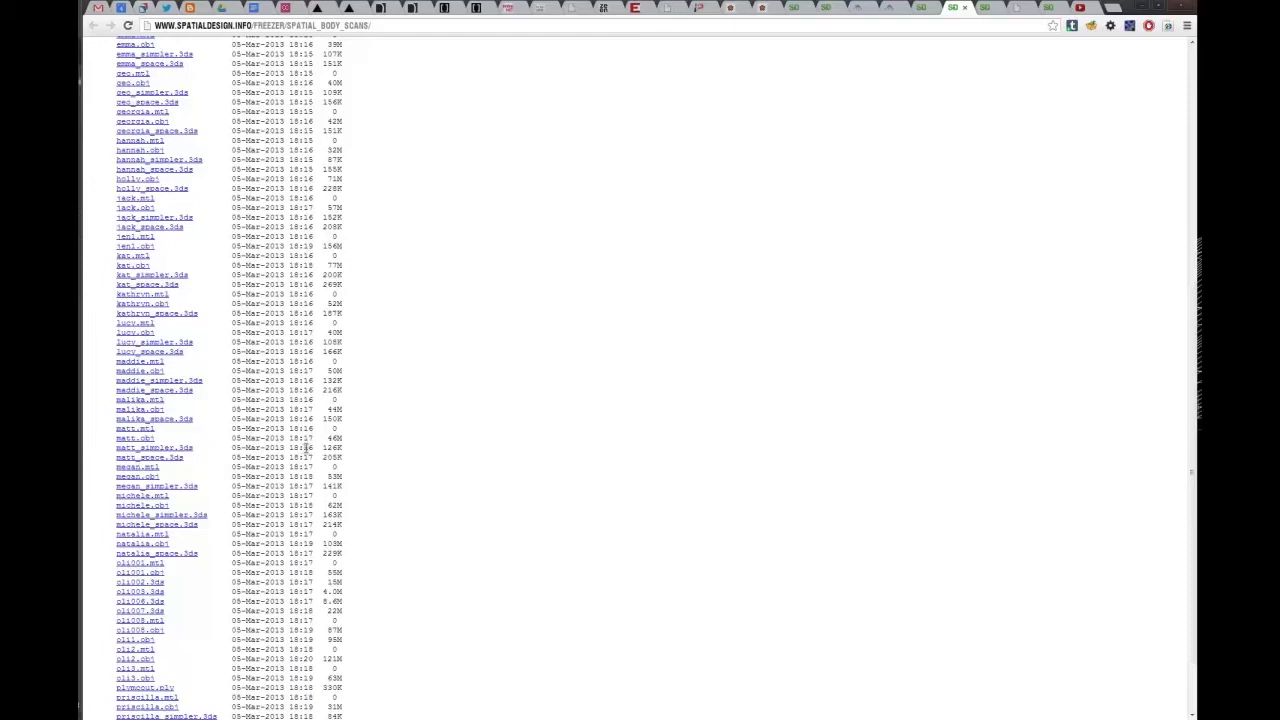
- Download matt_space.3ds and save it to the Desktop
click(150, 460)
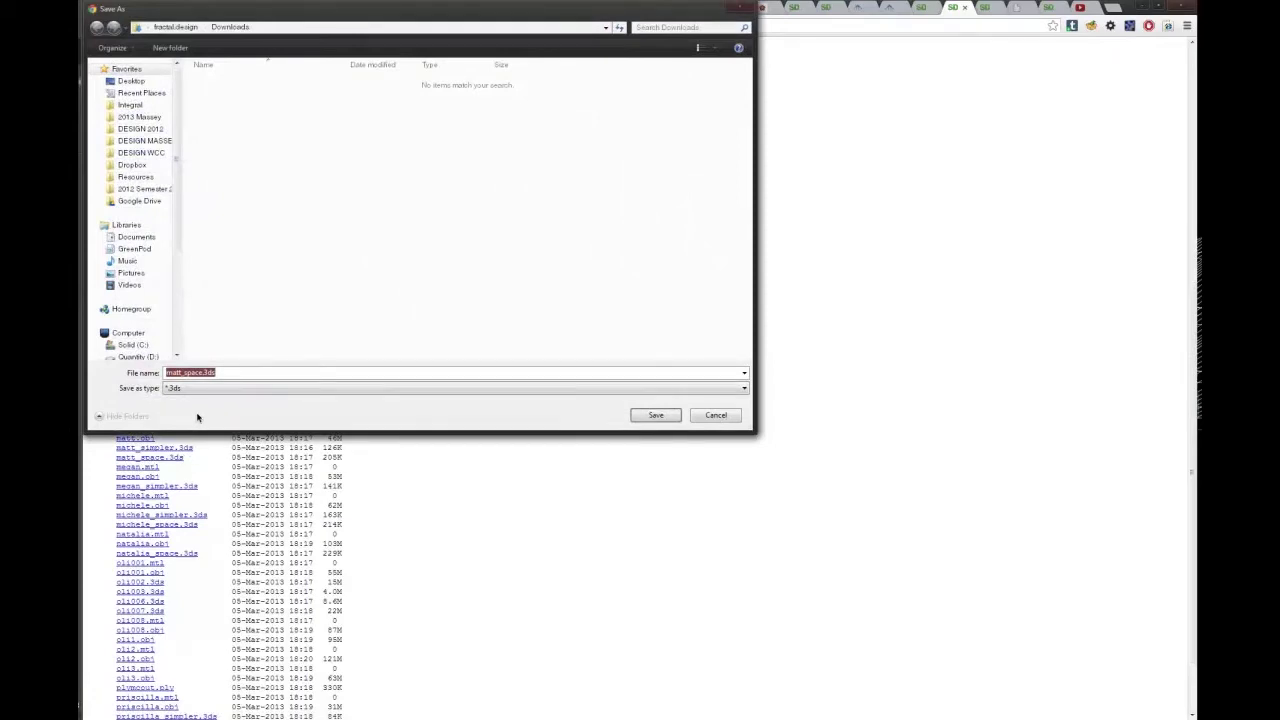
click(128, 82)
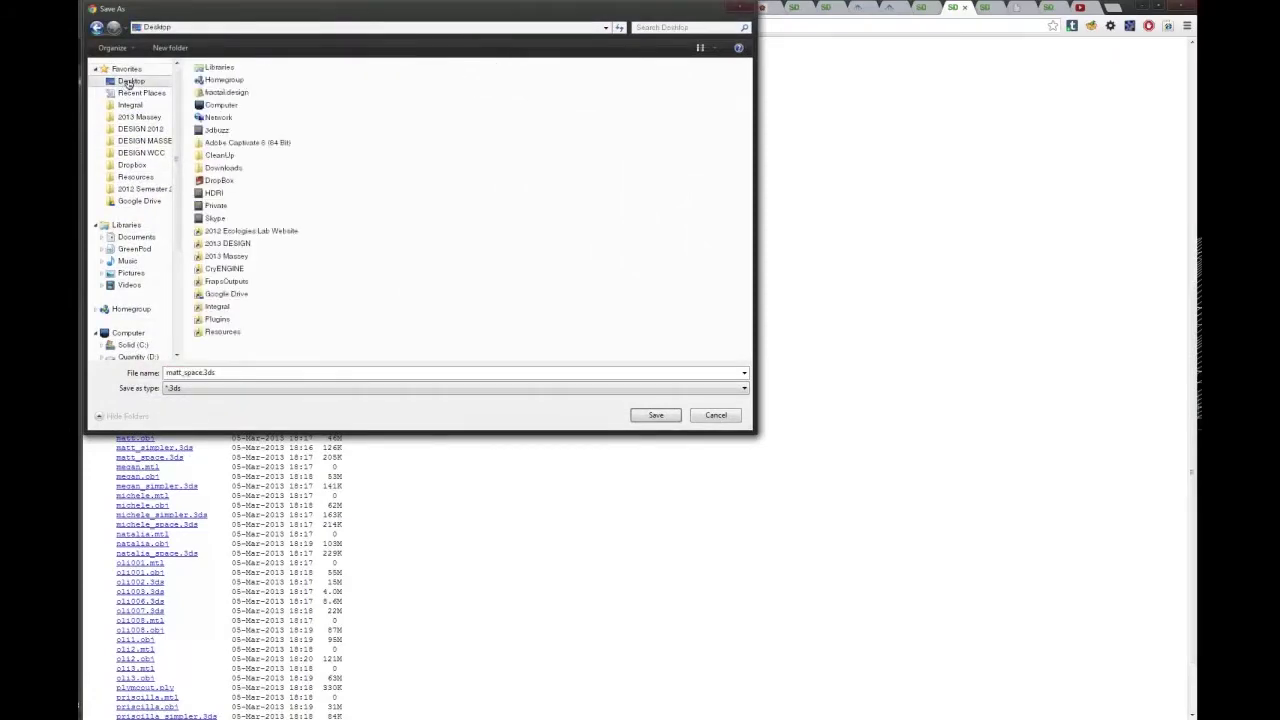
click(656, 415)
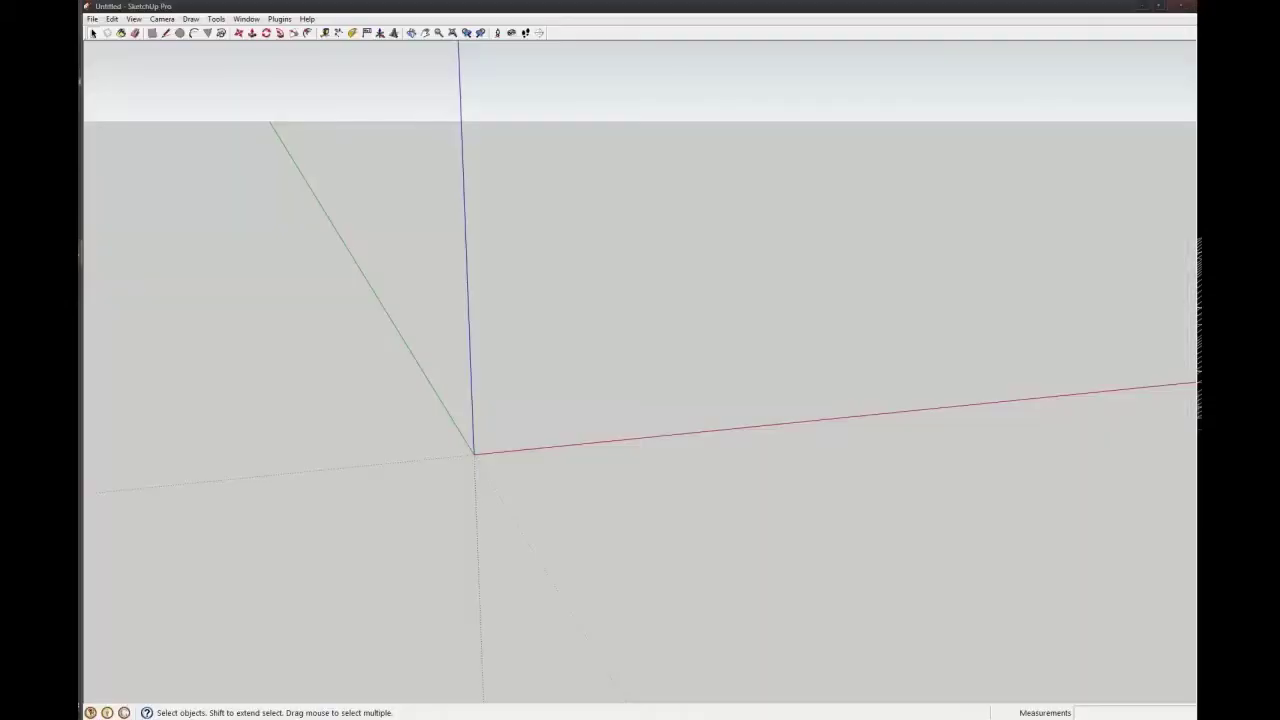
- Switch to SketchUp, start a 3DS import and select matt_space.3ds on the Desktop
click(92, 19)
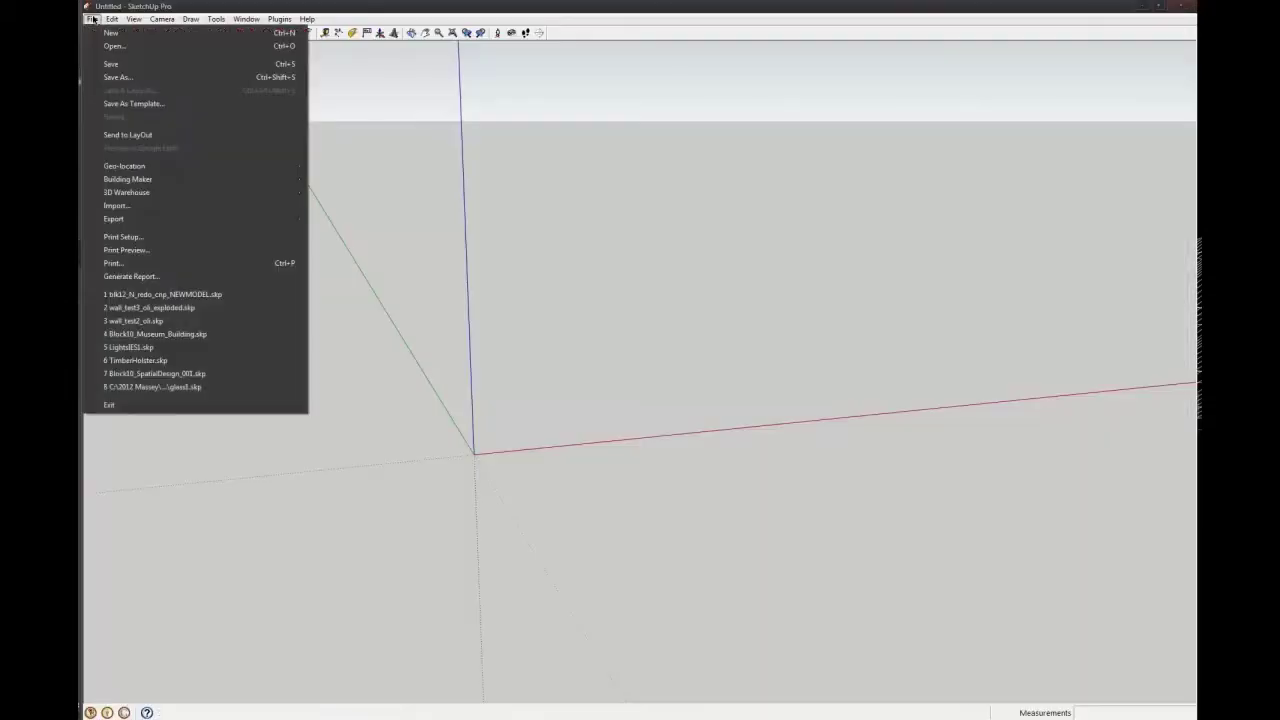
click(173, 207)
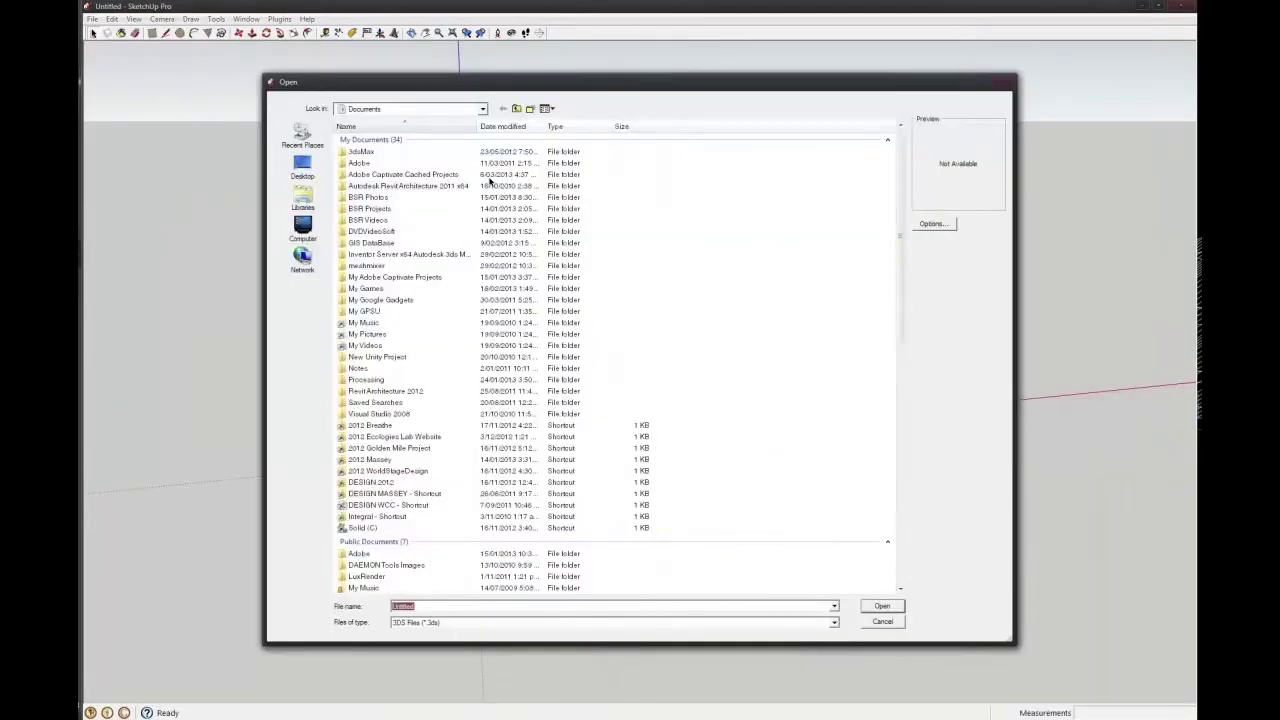
click(302, 166)
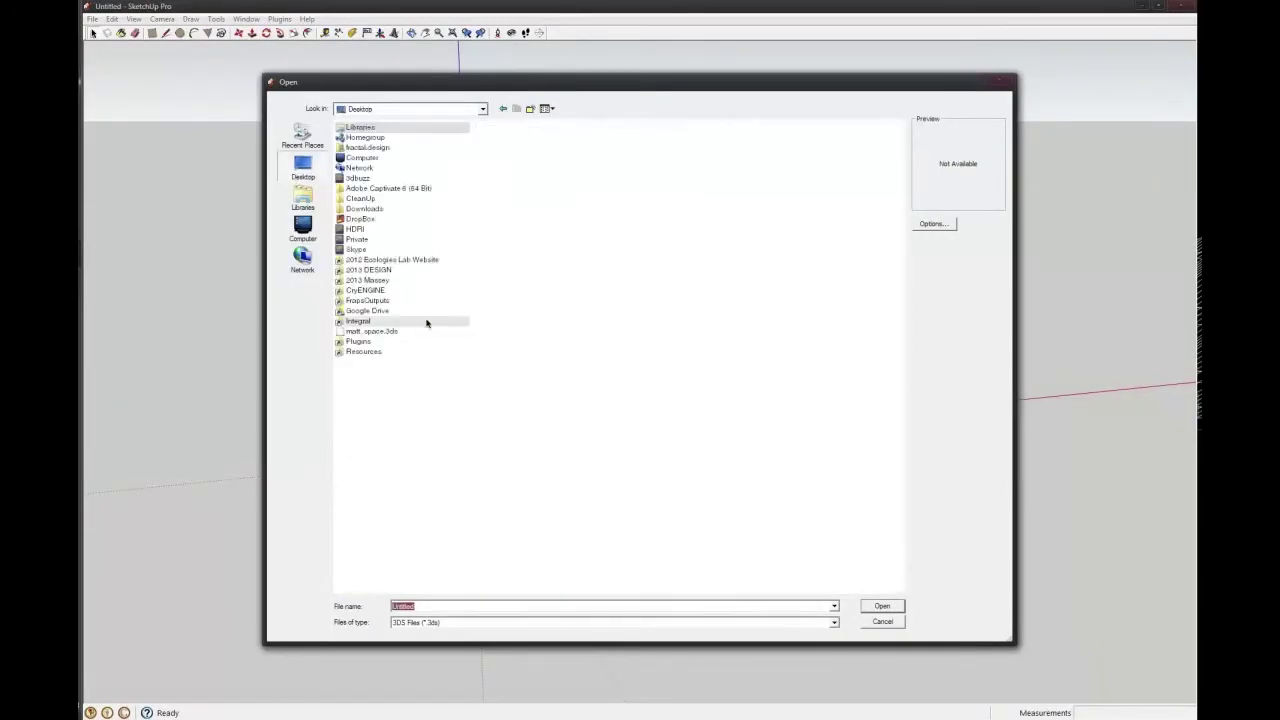
click(370, 331)
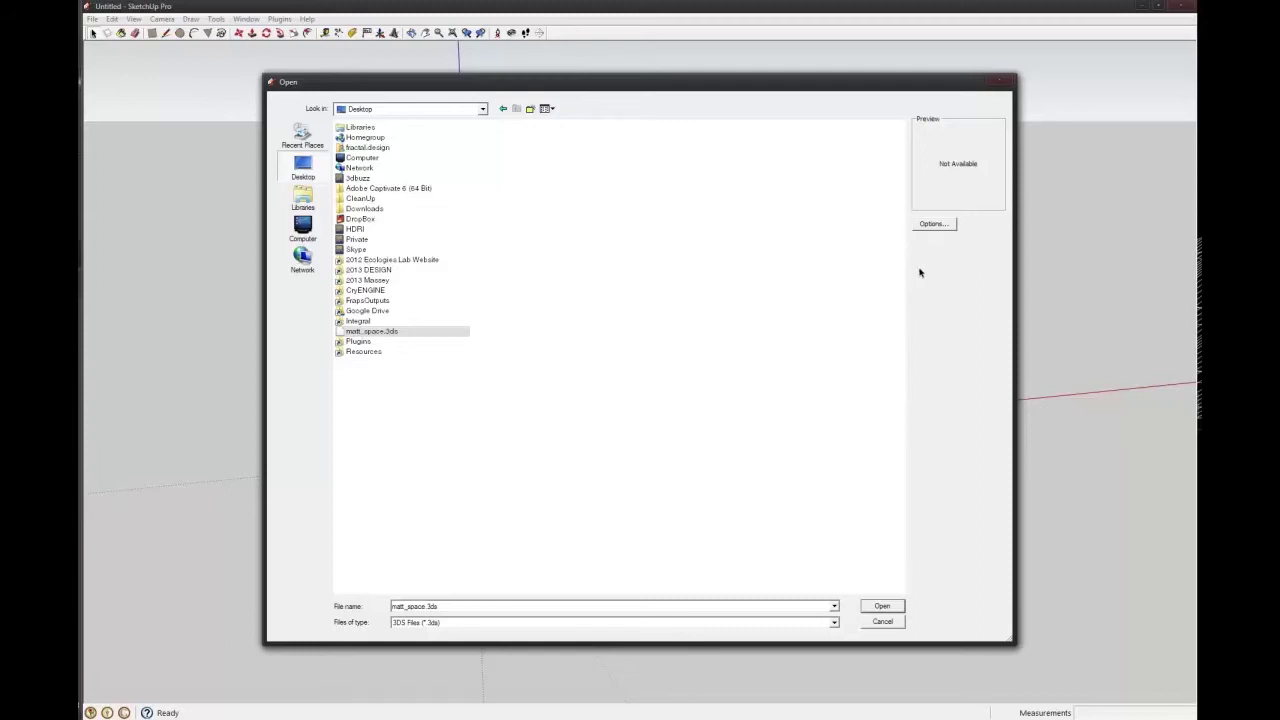
- Set the 3DS import units to Millimeters and import the selected file
click(928, 226)
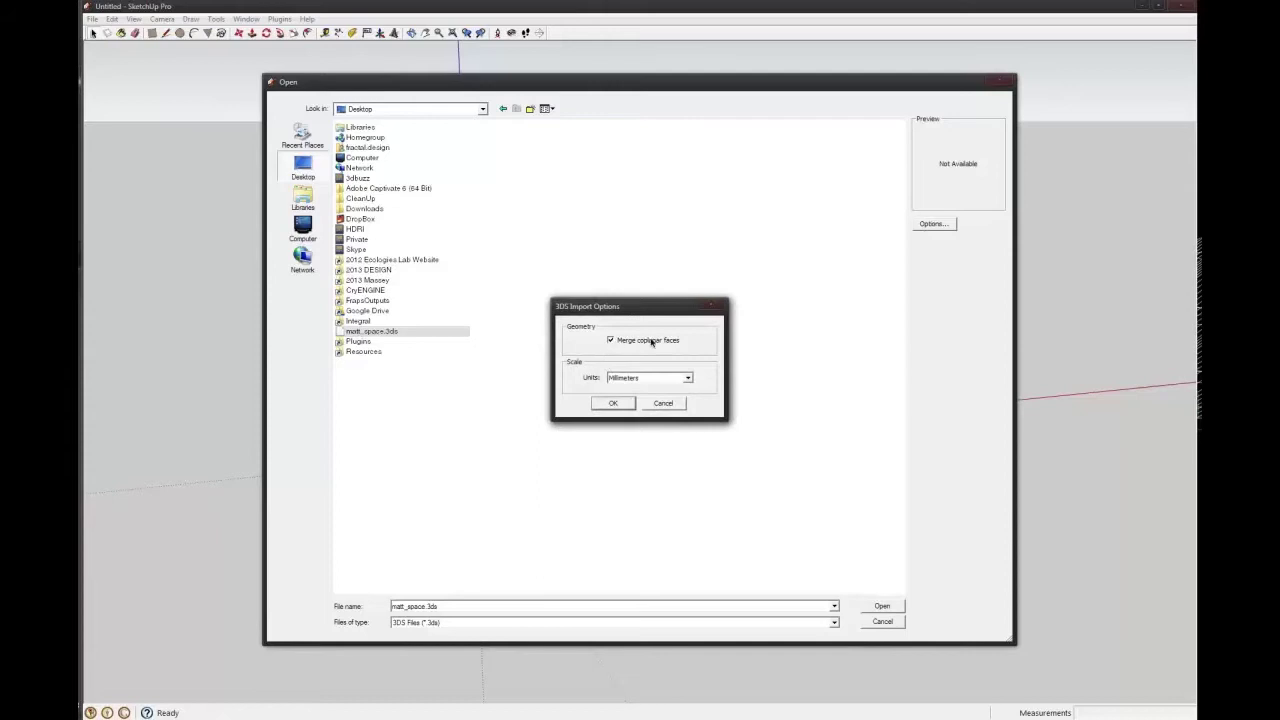
click(687, 378)
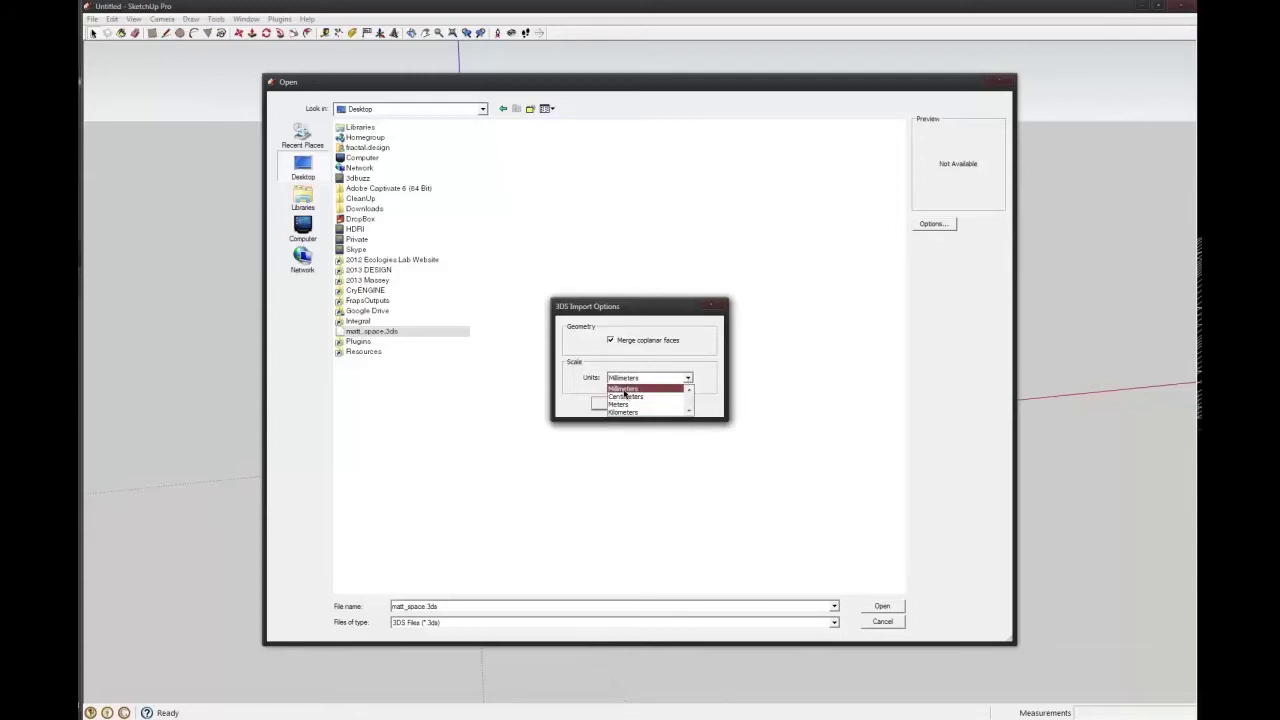
click(645, 389)
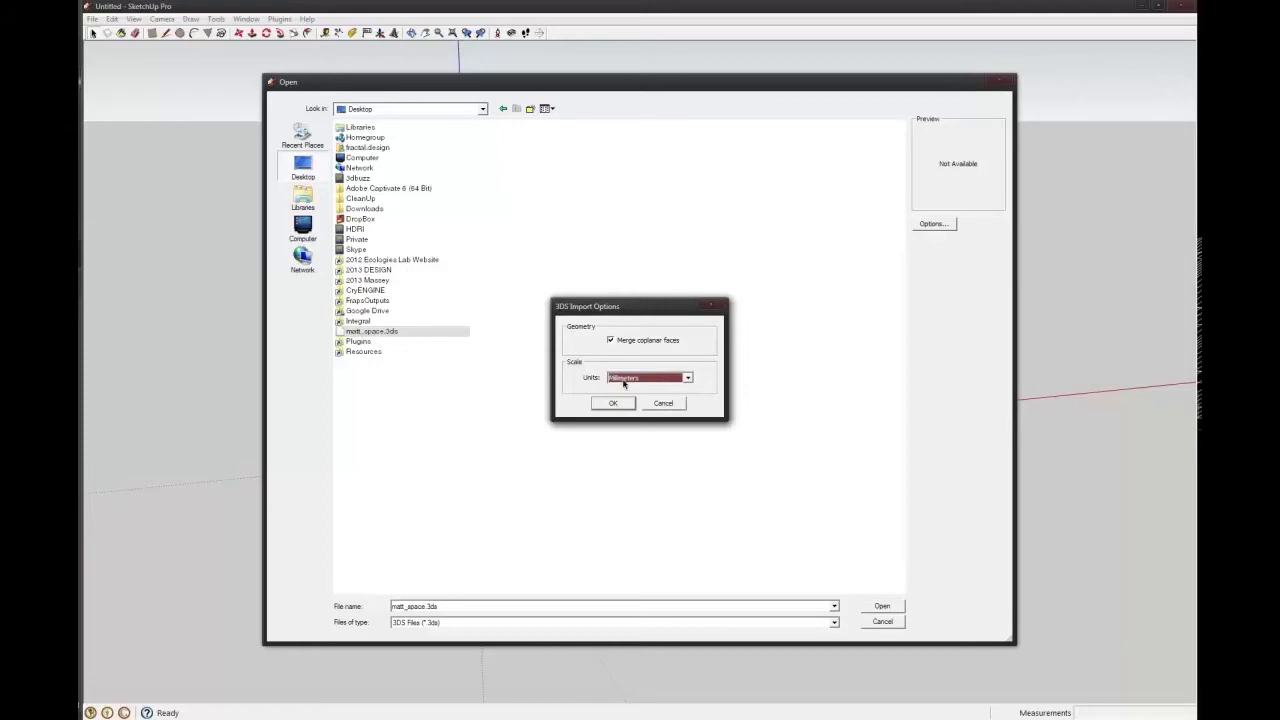
click(612, 403)
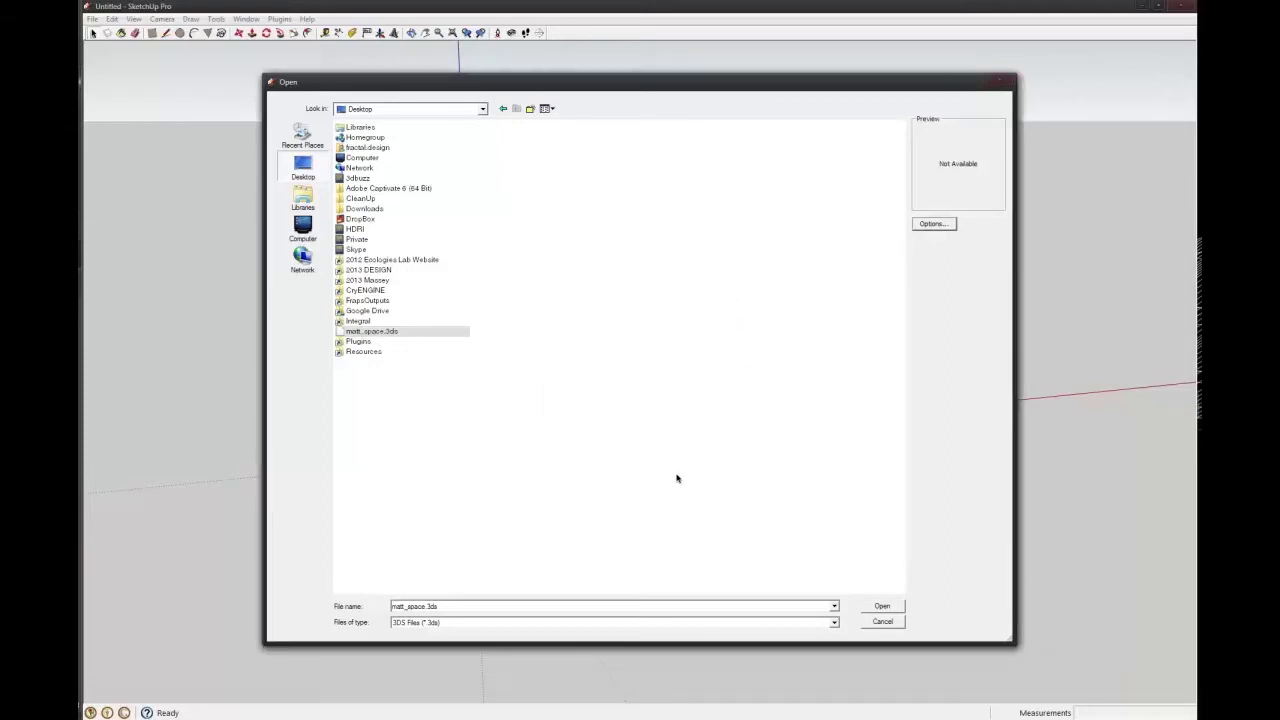
click(882, 607)
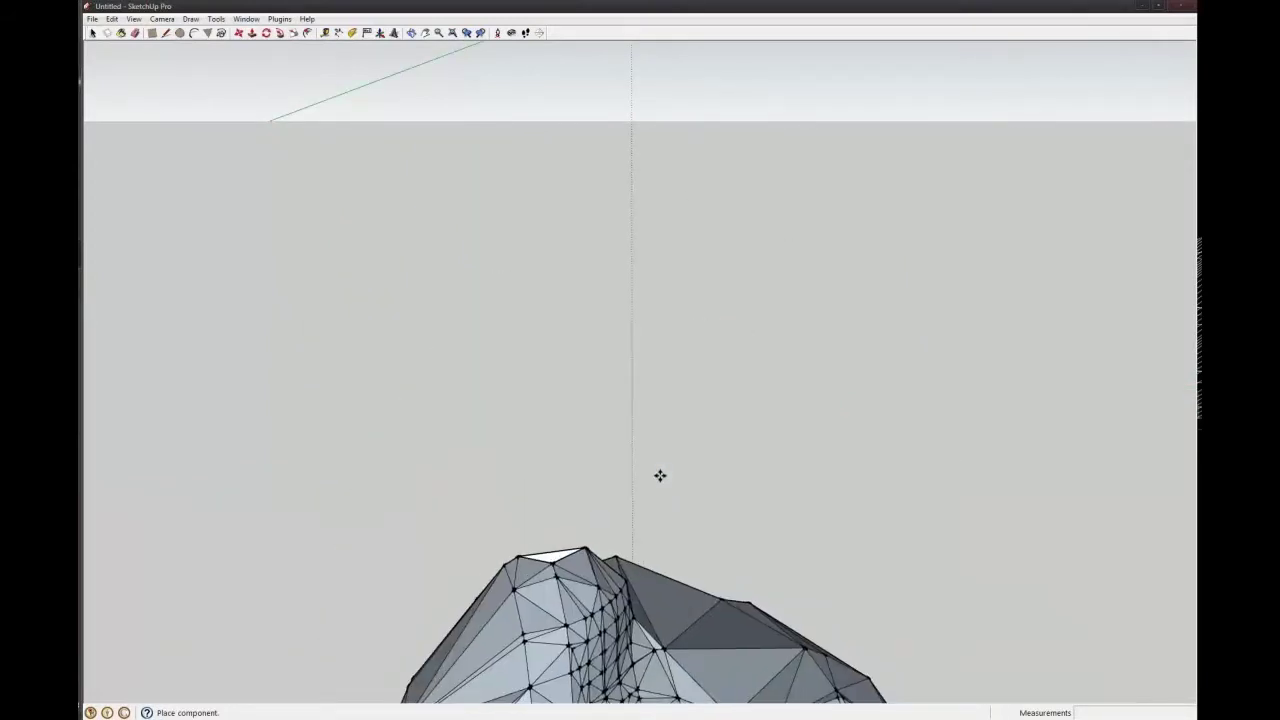
- Place the imported body scan component at the axes origin and deselect it
scroll(626, 420, down, 3)
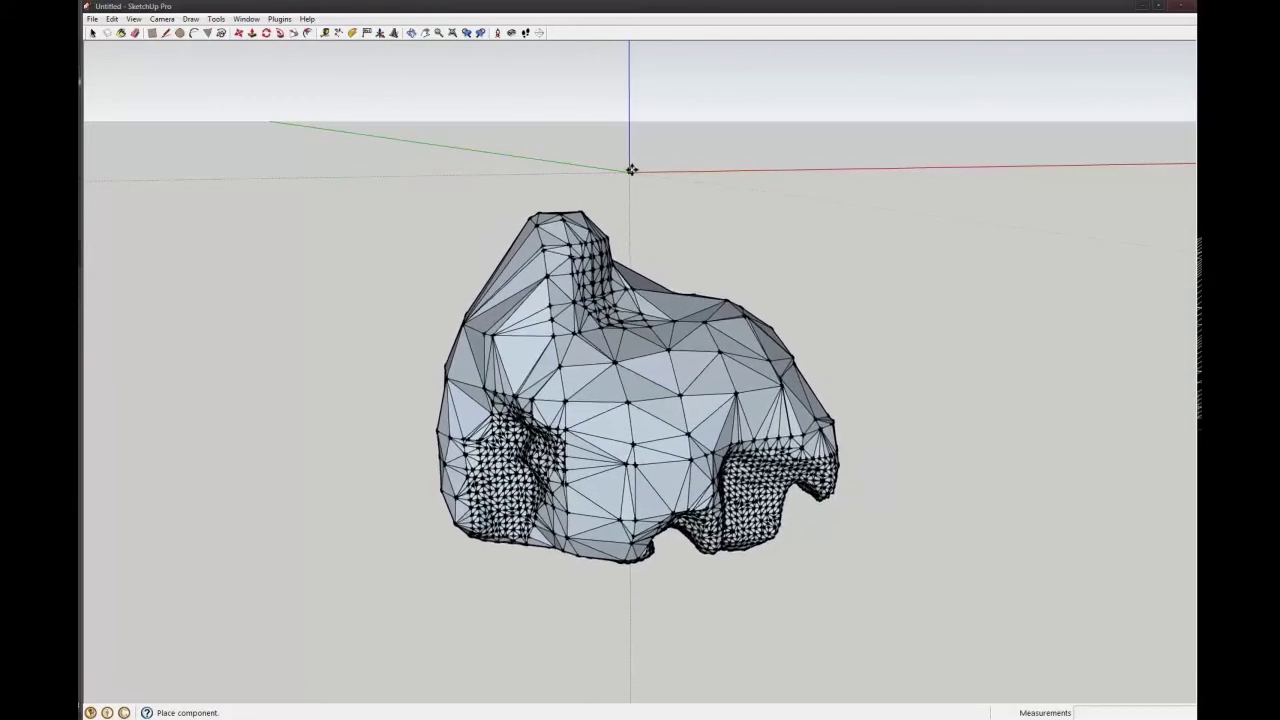
click(629, 172)
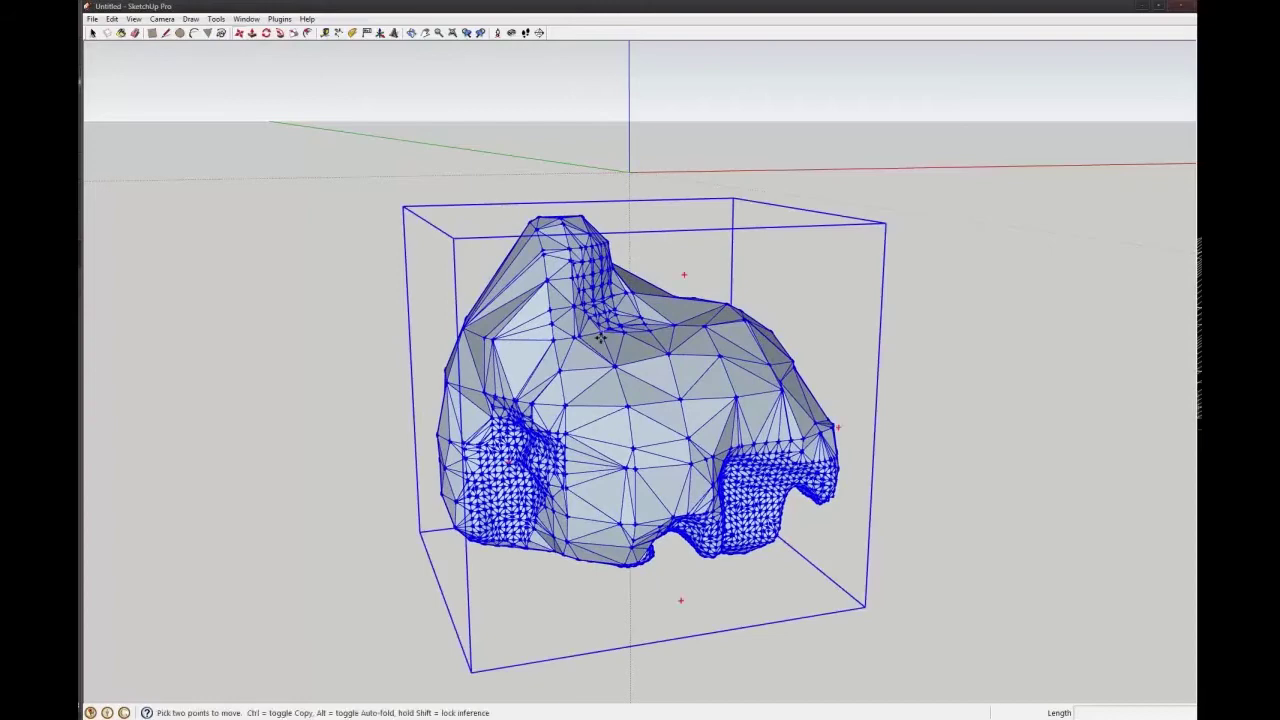
middle_drag(680, 277, 370, 268)
middle_drag(540, 360, 925, 371)
click(925, 371)
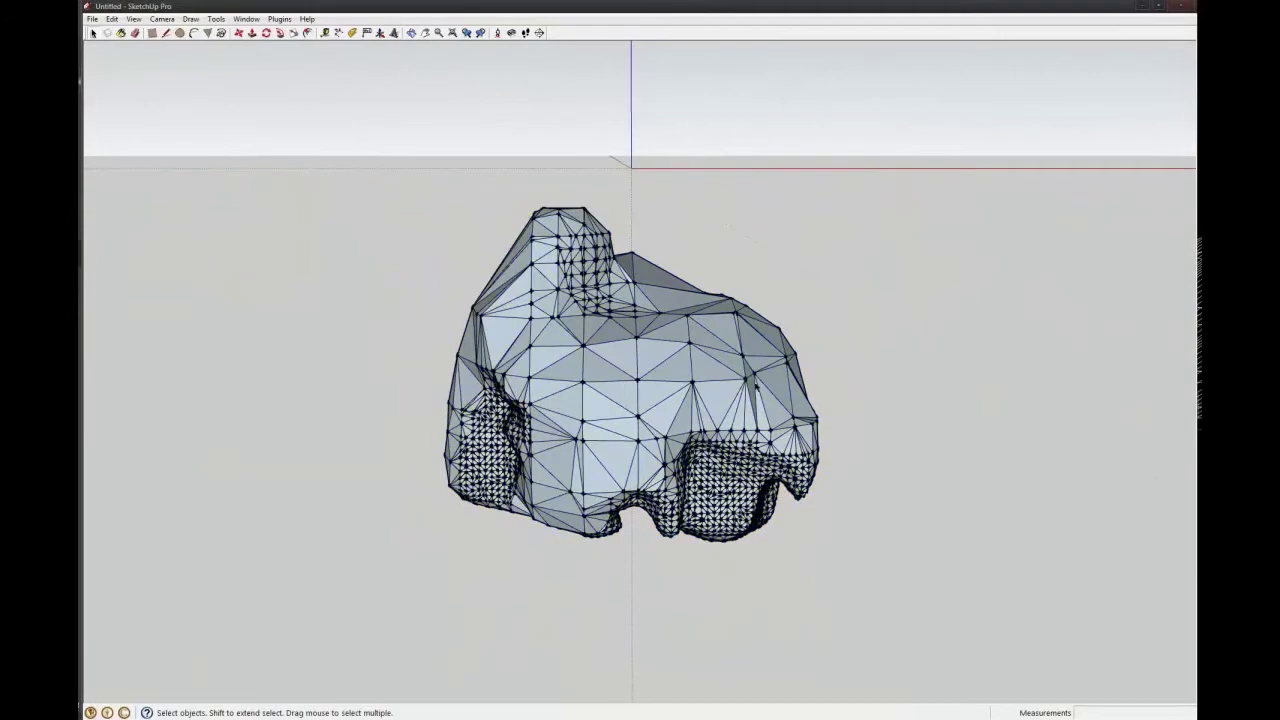
- From inside the body scan mesh, set the camera's field of view to 120 degrees after trying 10 degrees
scroll(663, 366, up, 6)
middle_drag(609, 400, 604, 605)
scroll(604, 605, up, 10)
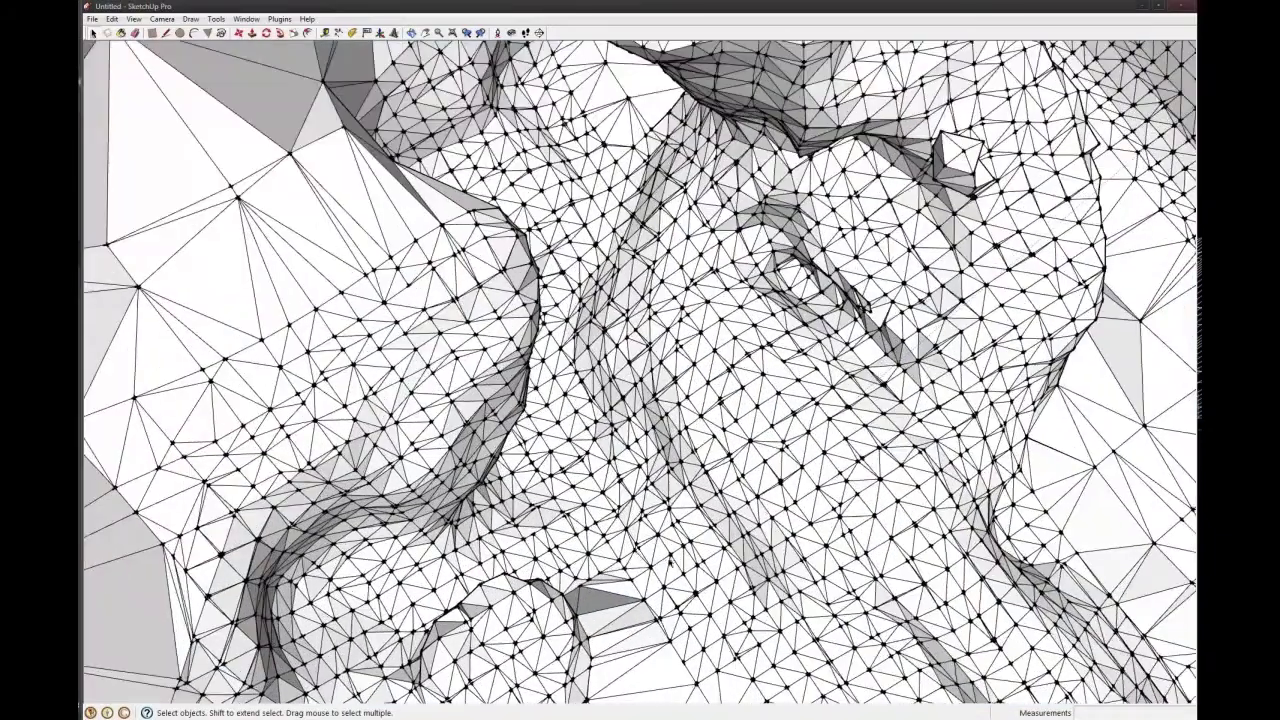
mouse_move(679, 549)
middle_down()
mouse_move(683, 457)
mouse_move(674, 552)
middle_up()
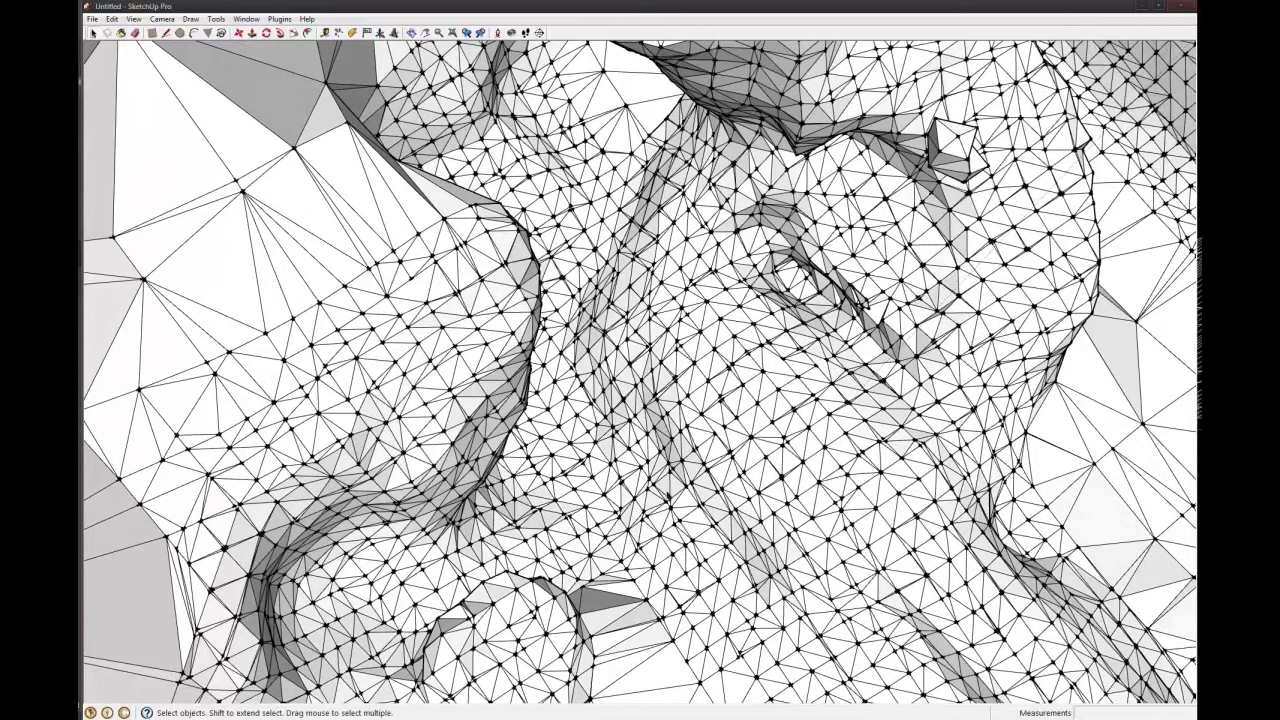
middle_drag(630, 467, 628, 472)
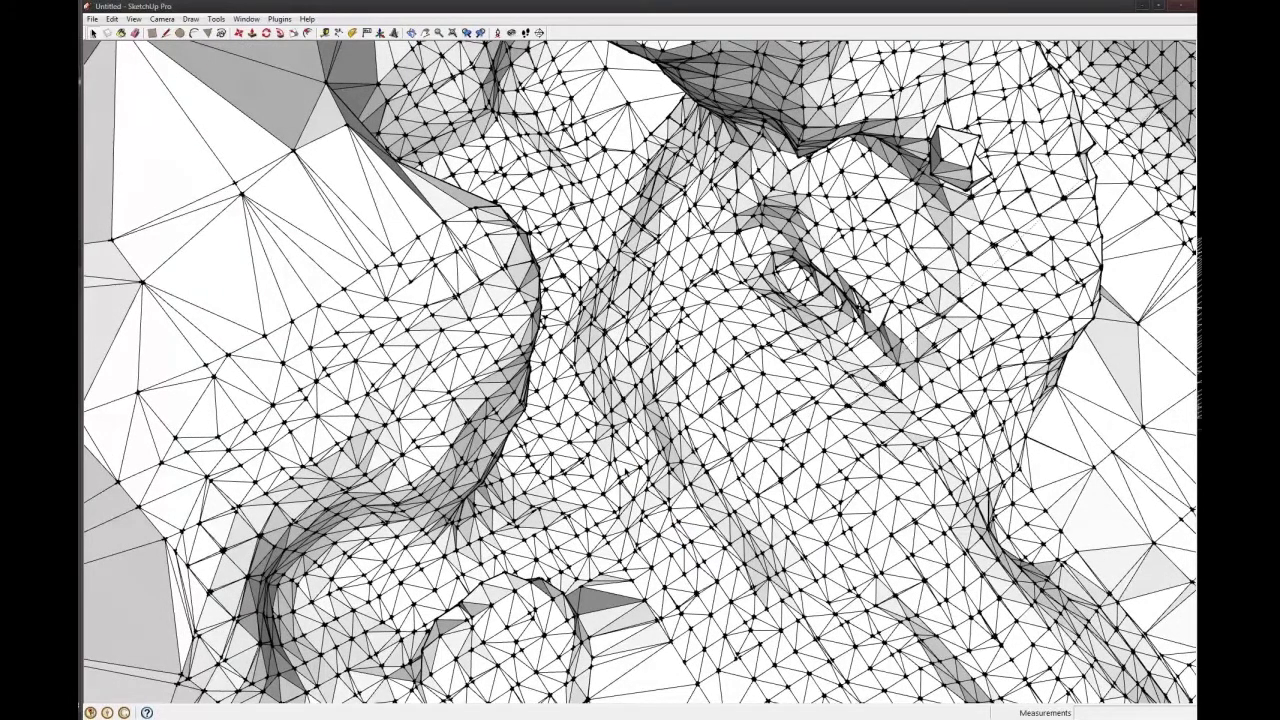
key(z)
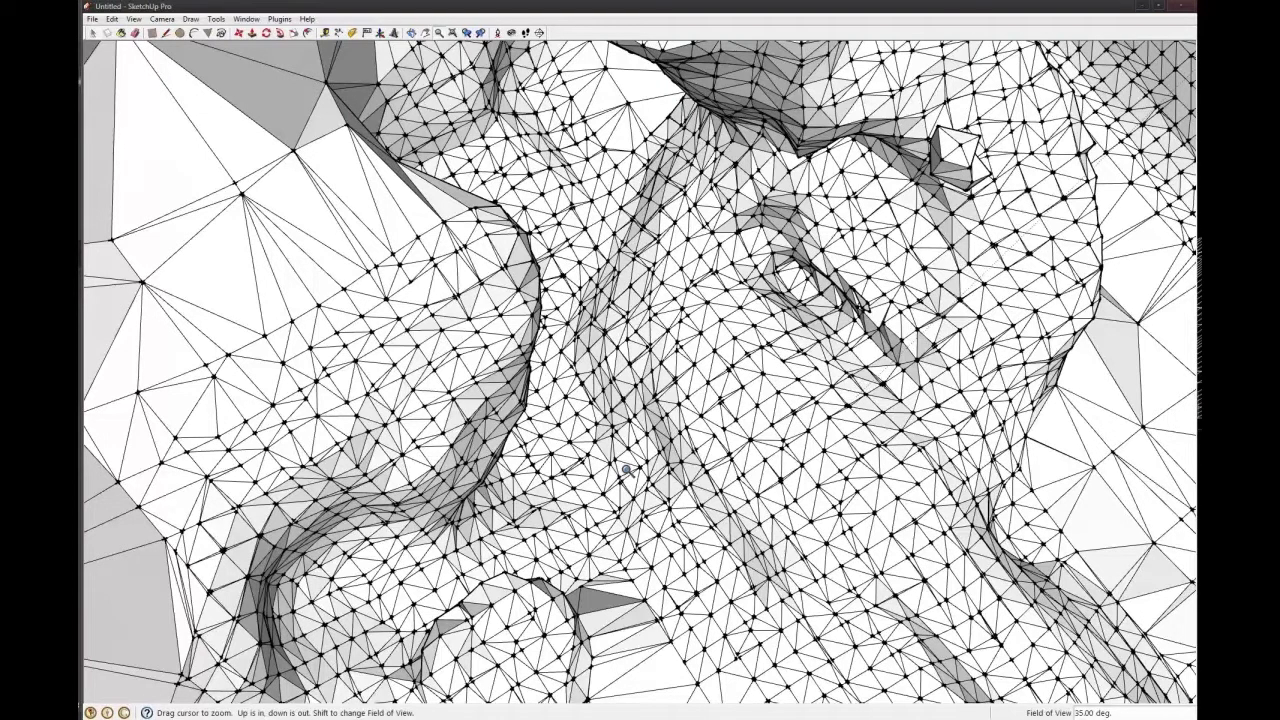
text(9)
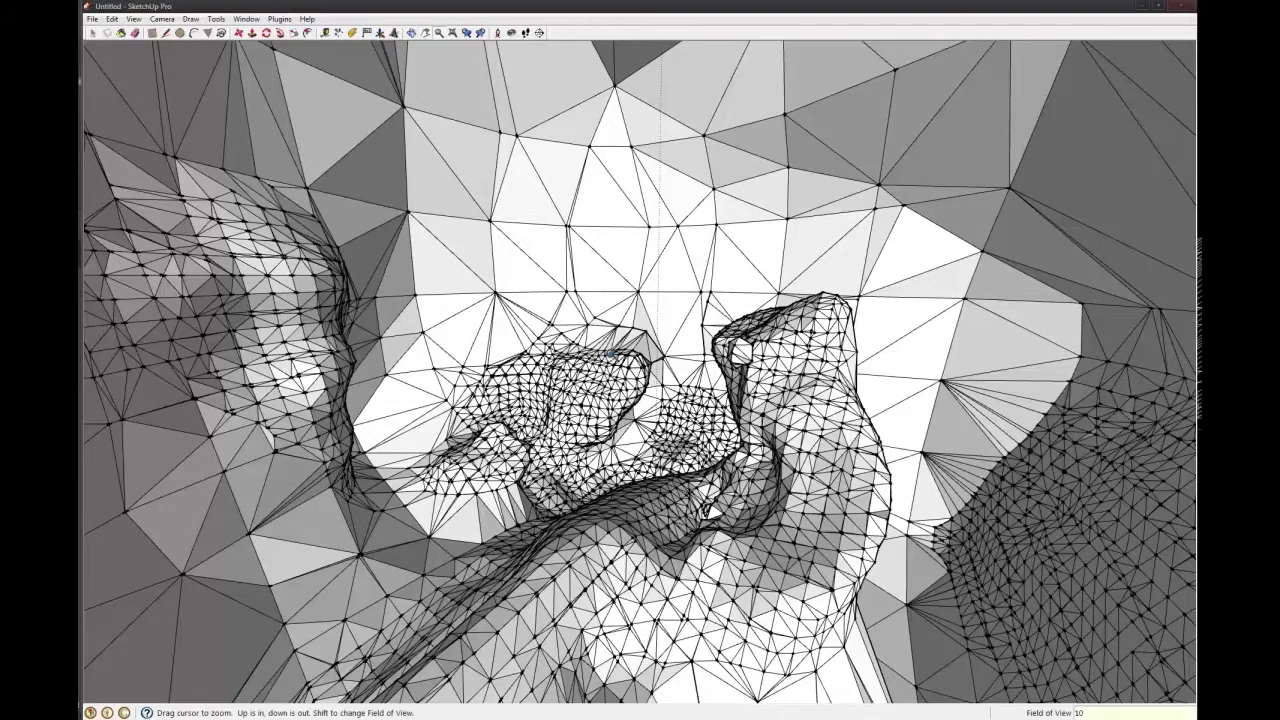
key(Return)
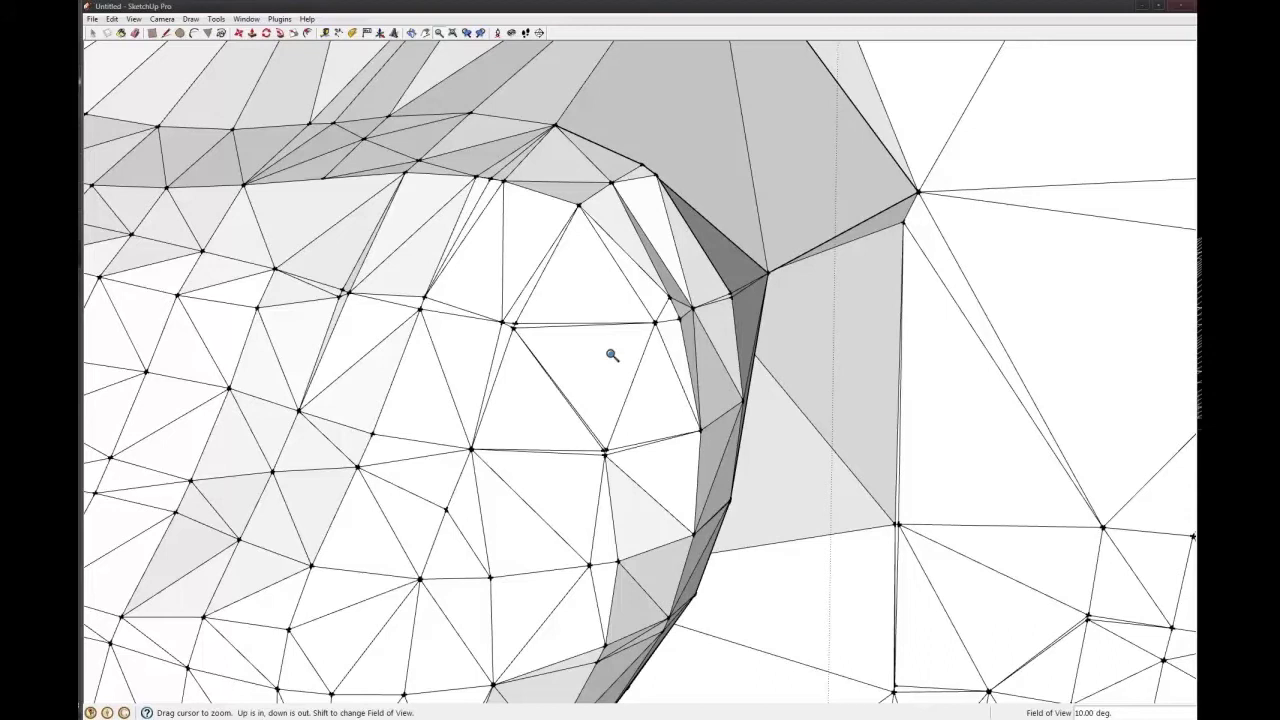
text(120)
key(Return)
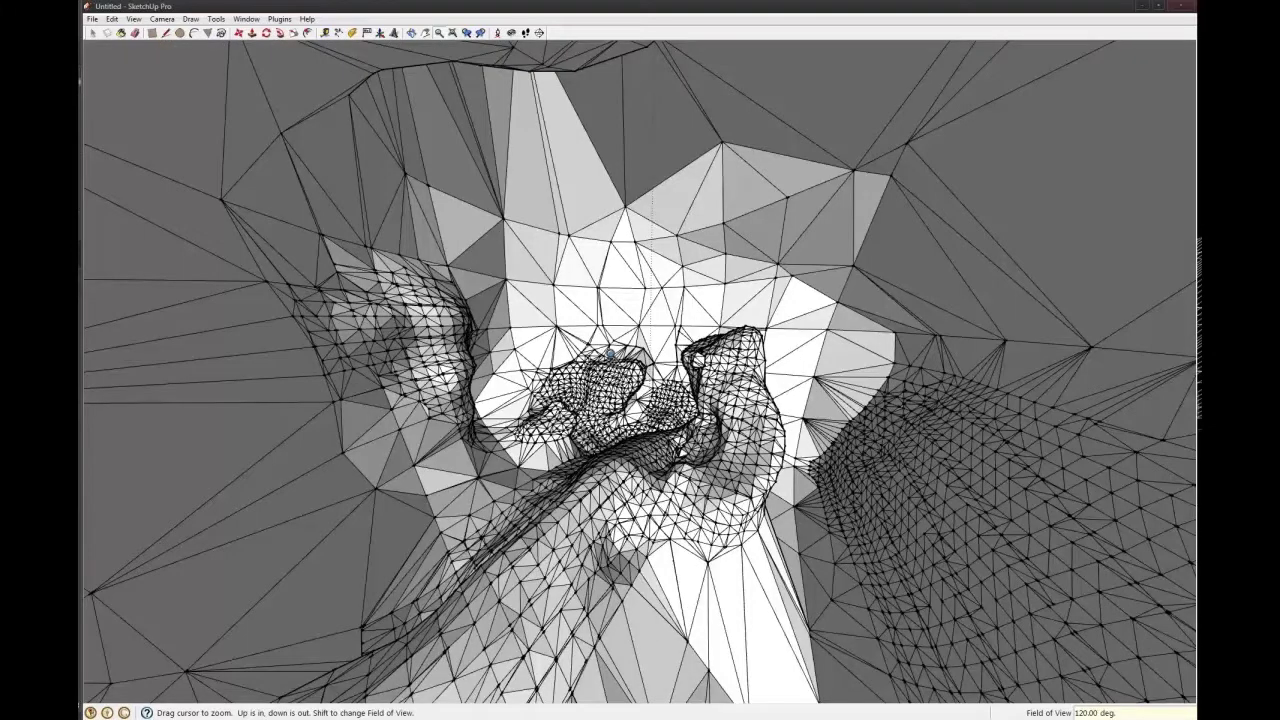
- Frame the interior of the body scan and open the Styles and Shadows settings
key(space)
key(h)
scroll(640, 420, up, 3)
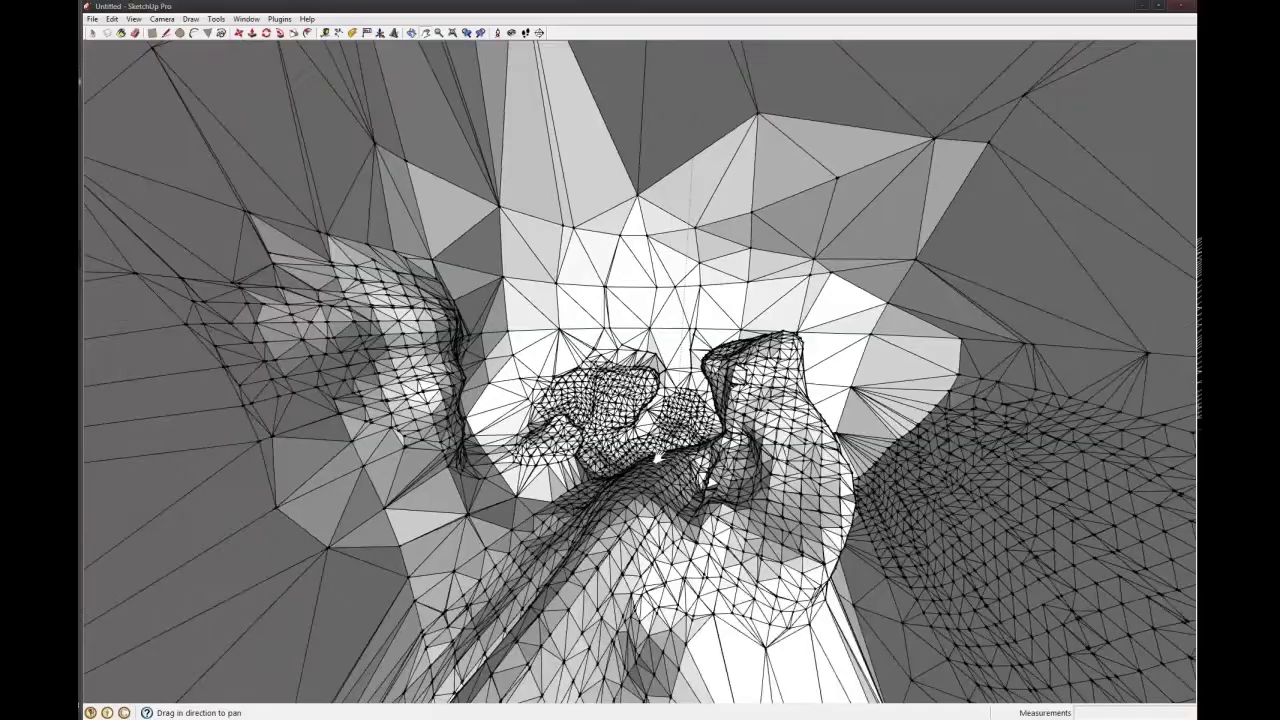
middle_drag(657, 456, 624, 325)
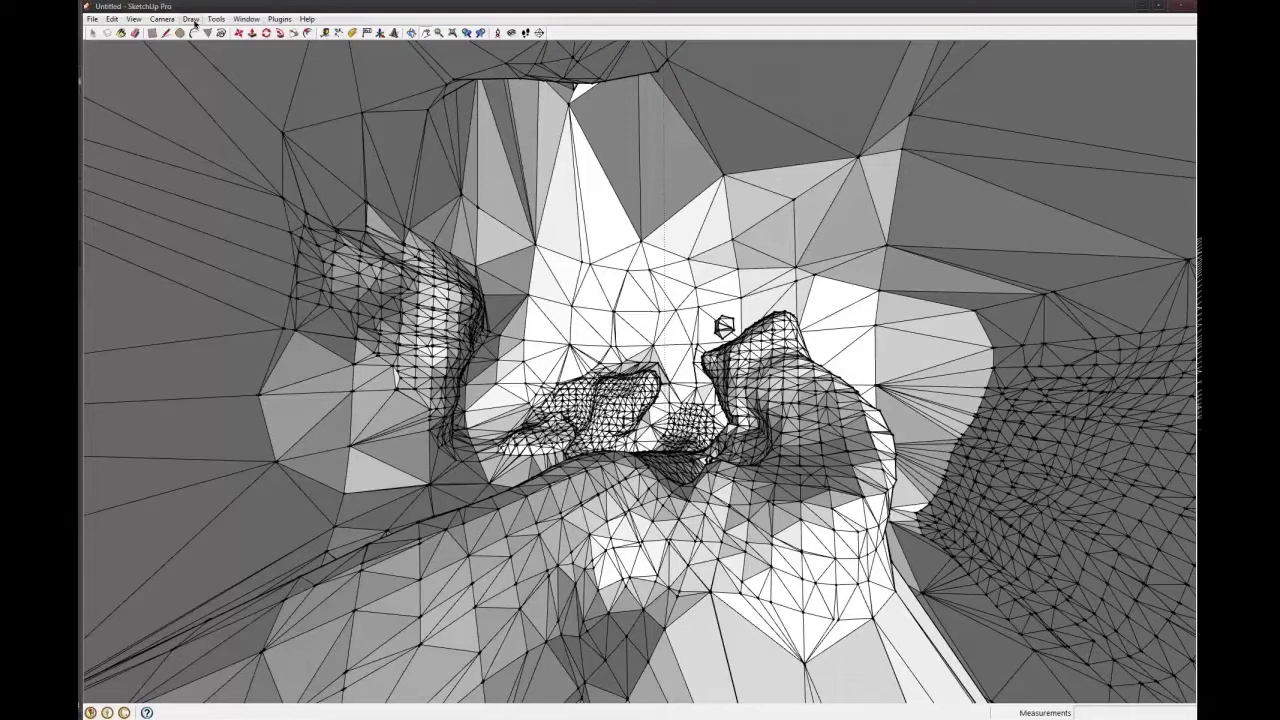
click(246, 19)
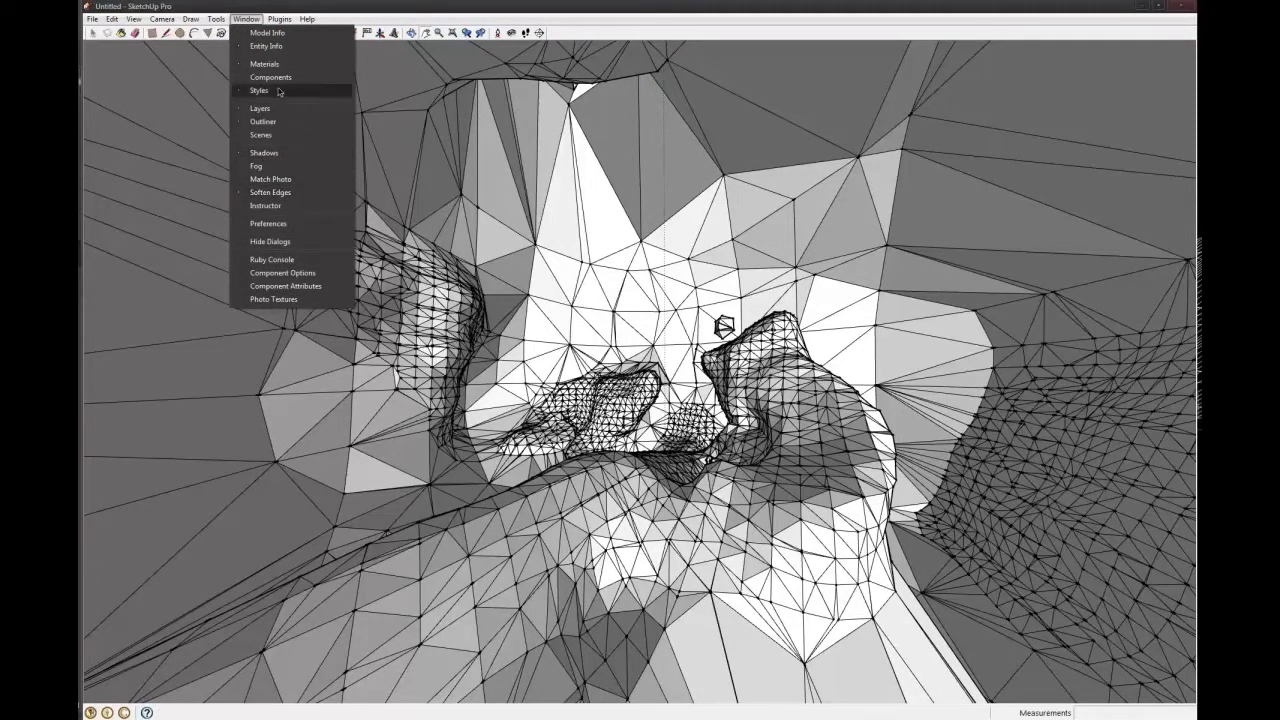
click(245, 20)
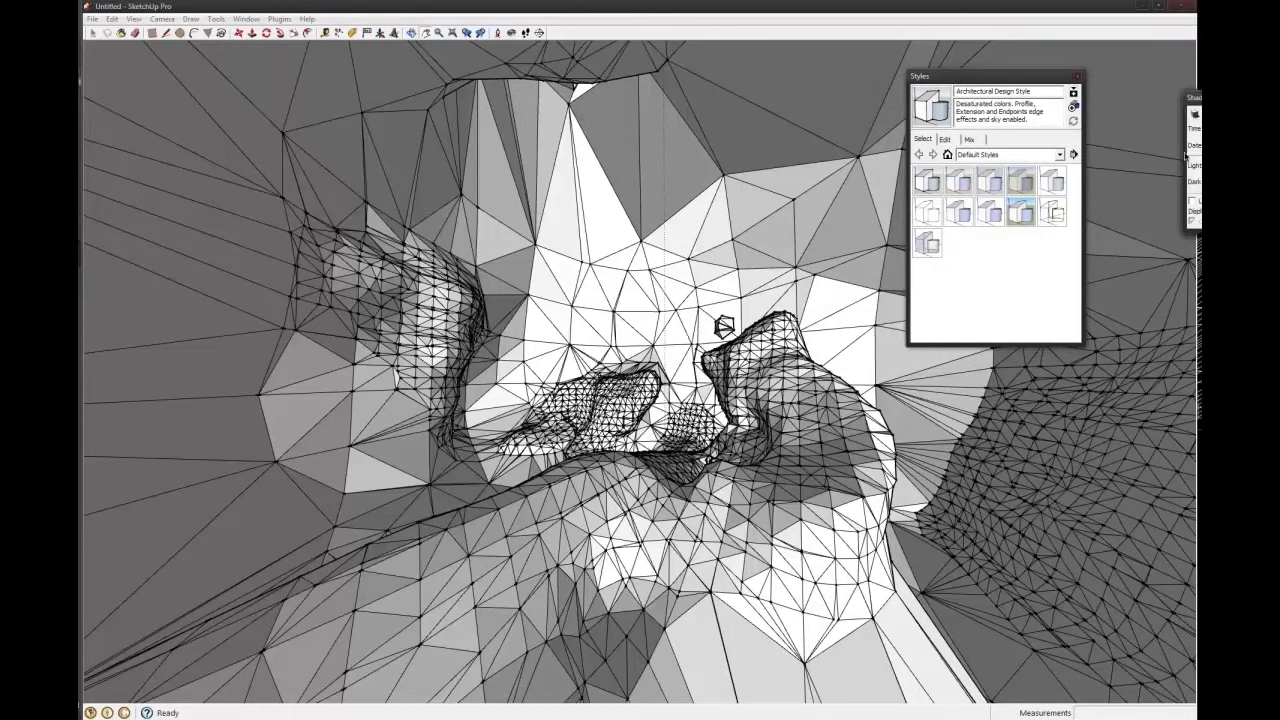
- Bring the Shadow Settings fully into view and toggle the model's shadows on and off
drag(1145, 180, 961, 377)
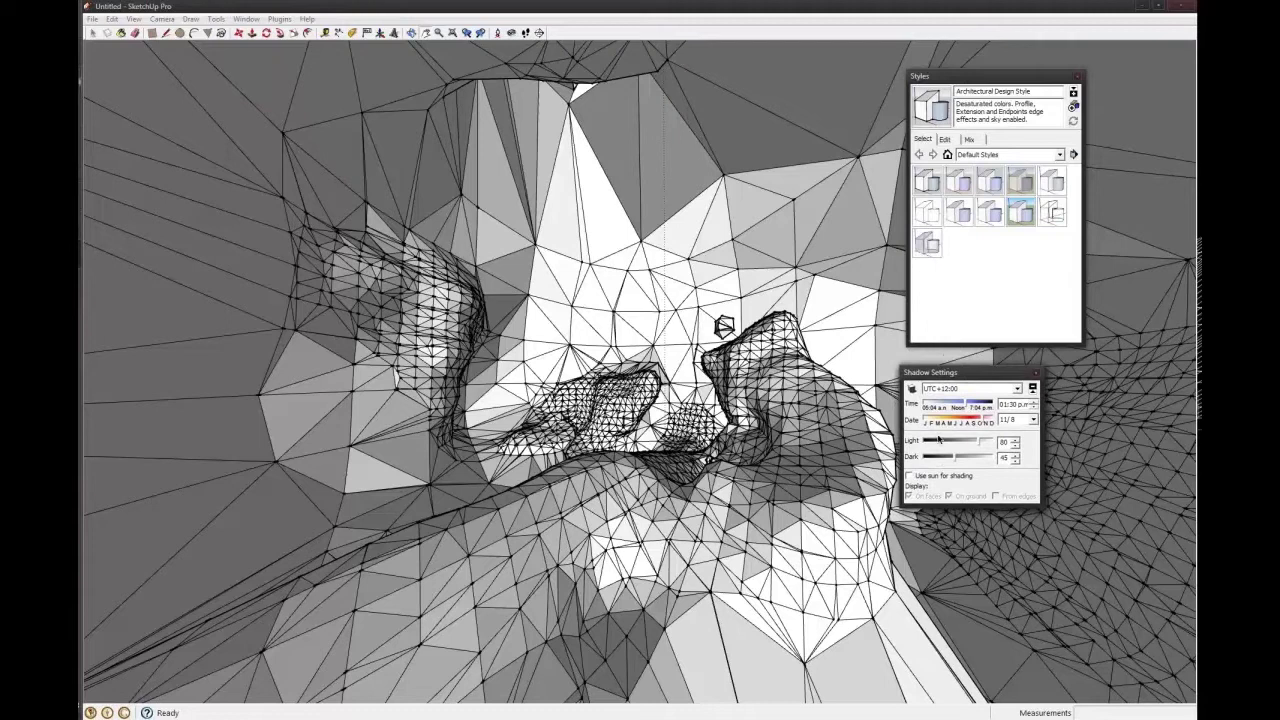
click(912, 390)
click(912, 390)
click(912, 390)
click(912, 390)
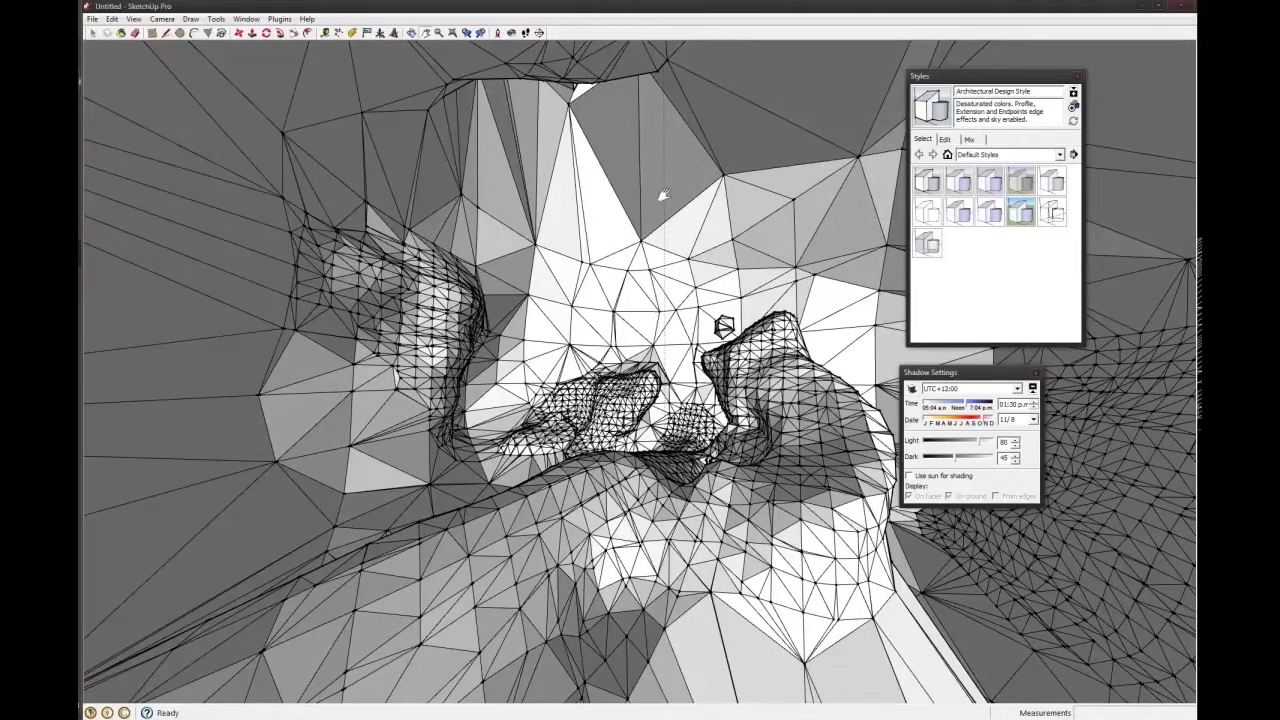
mouse_move(651, 169)
middle_down()
mouse_move(651, 204)
mouse_move(653, 153)
middle_up()
middle_drag(603, 110, 719, 337)
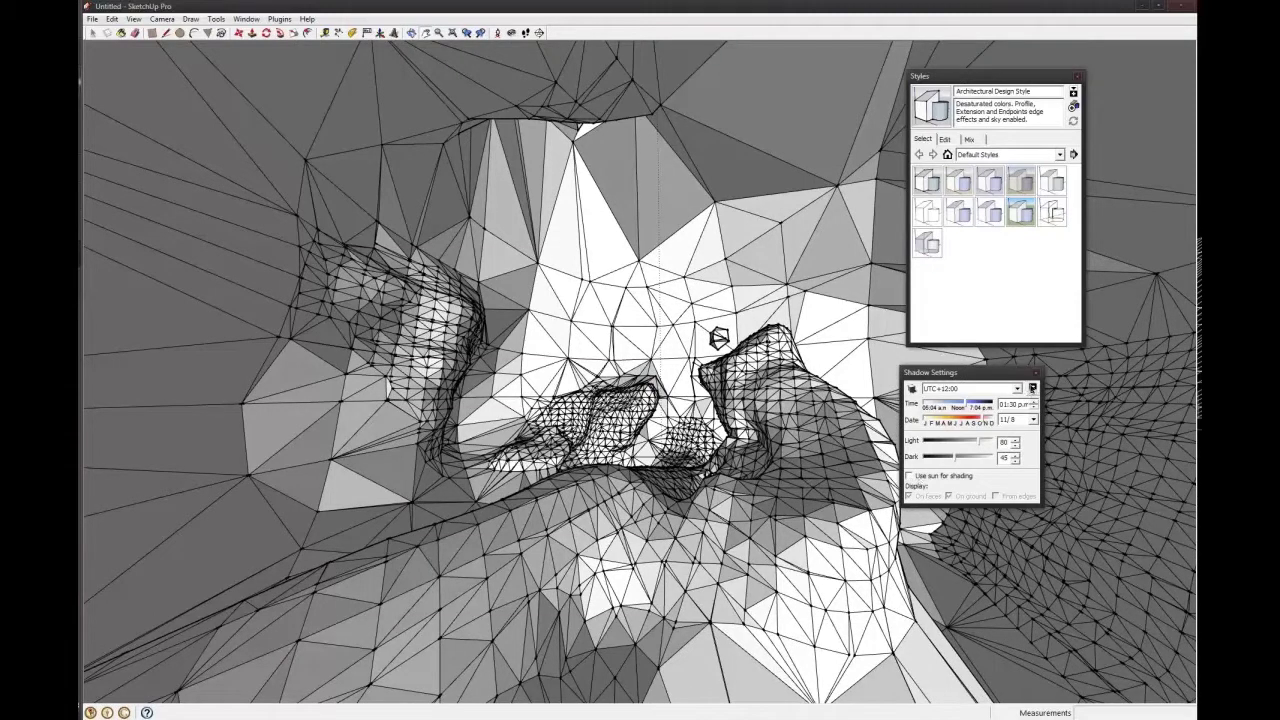
- Enable the sun for shading and set the shadow Light value to 100 and the Dark value to 0
click(1032, 388)
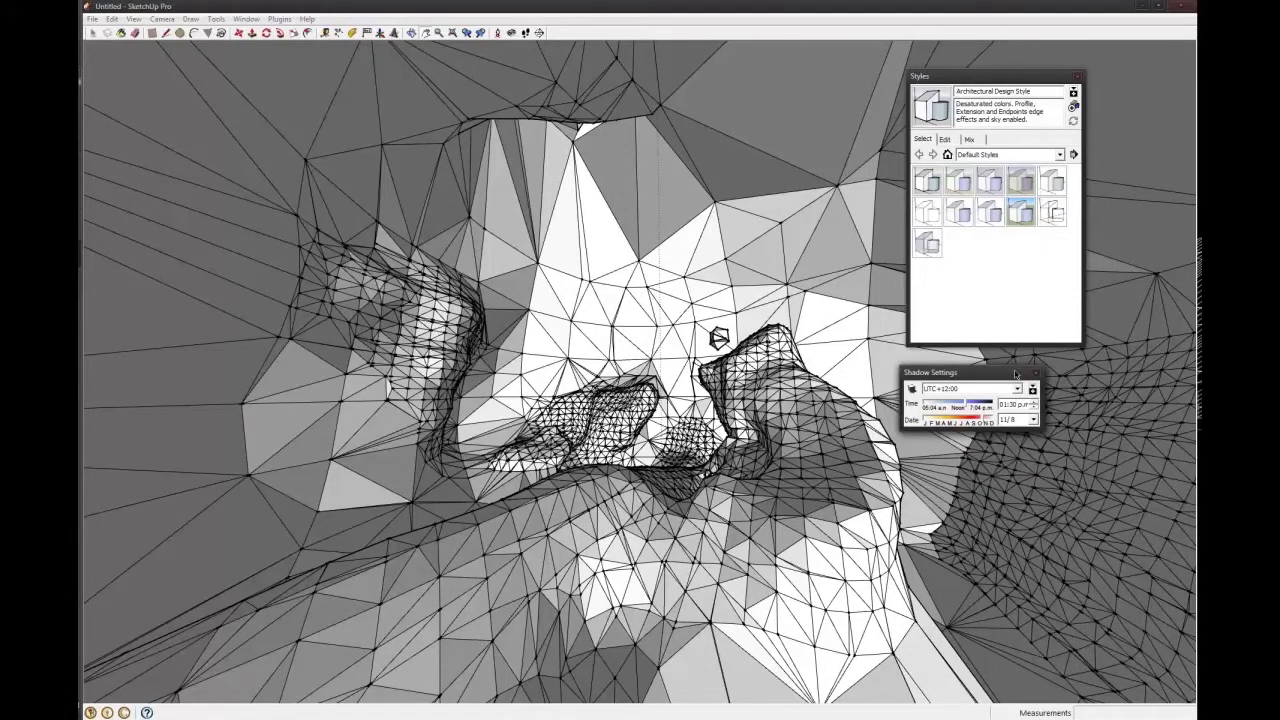
click(1032, 391)
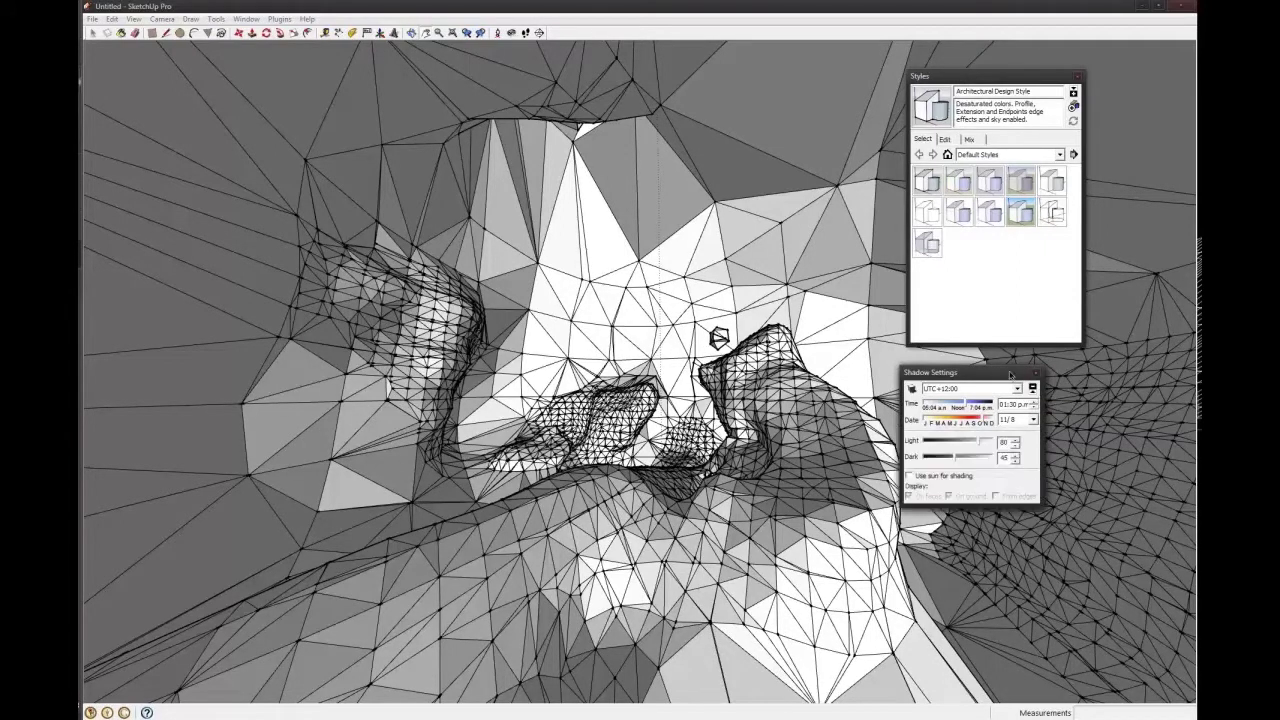
drag(1010, 374, 1021, 369)
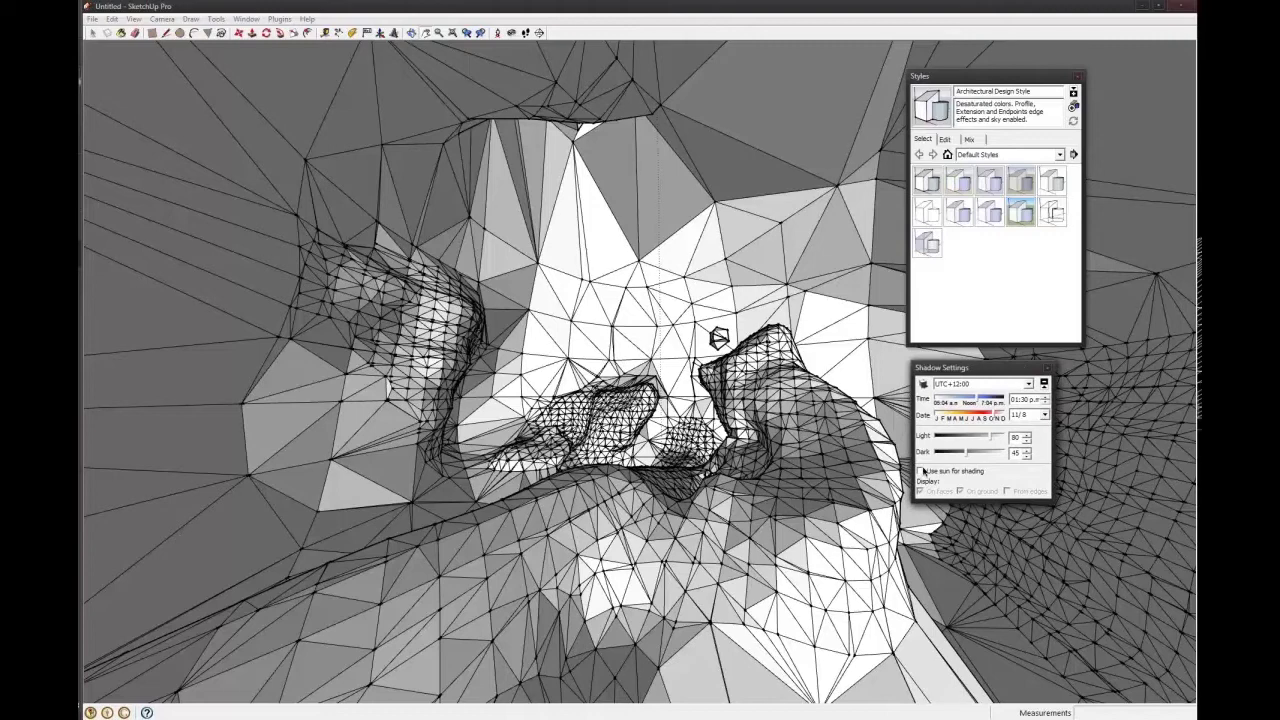
click(921, 471)
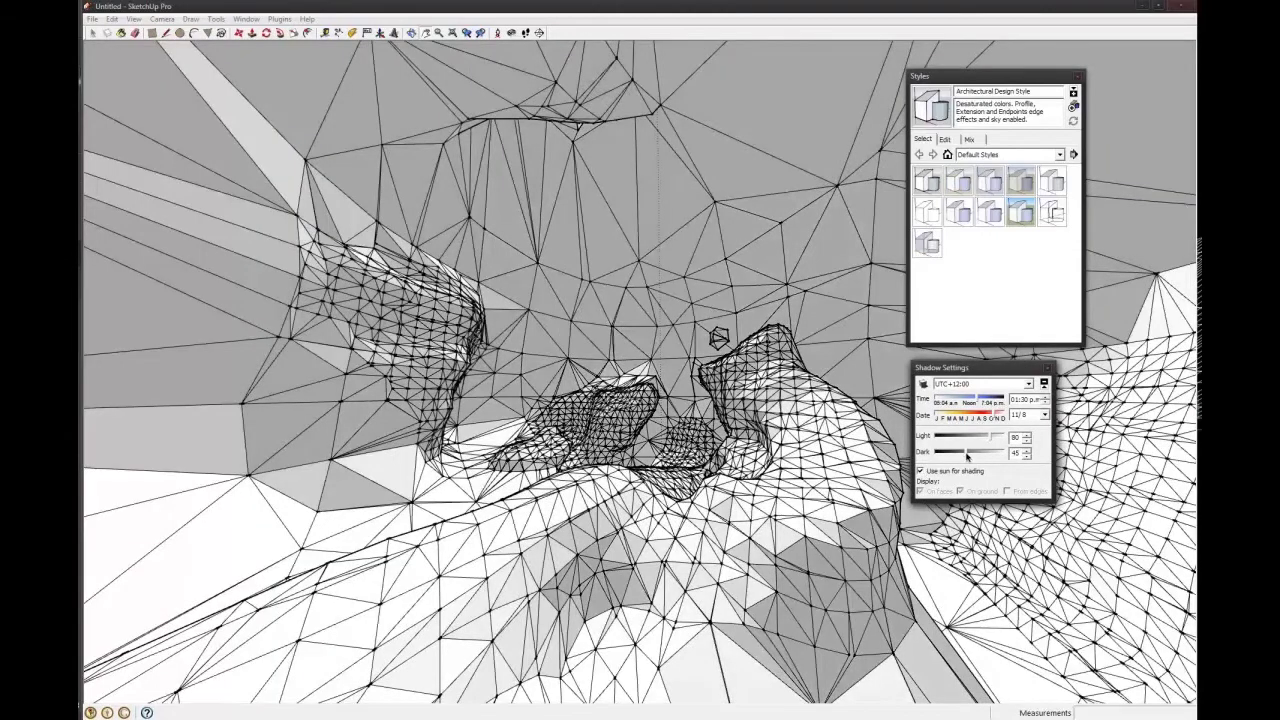
mouse_move(966, 455)
mouse_down()
mouse_move(940, 453)
mouse_move(1004, 452)
mouse_move(893, 447)
mouse_up()
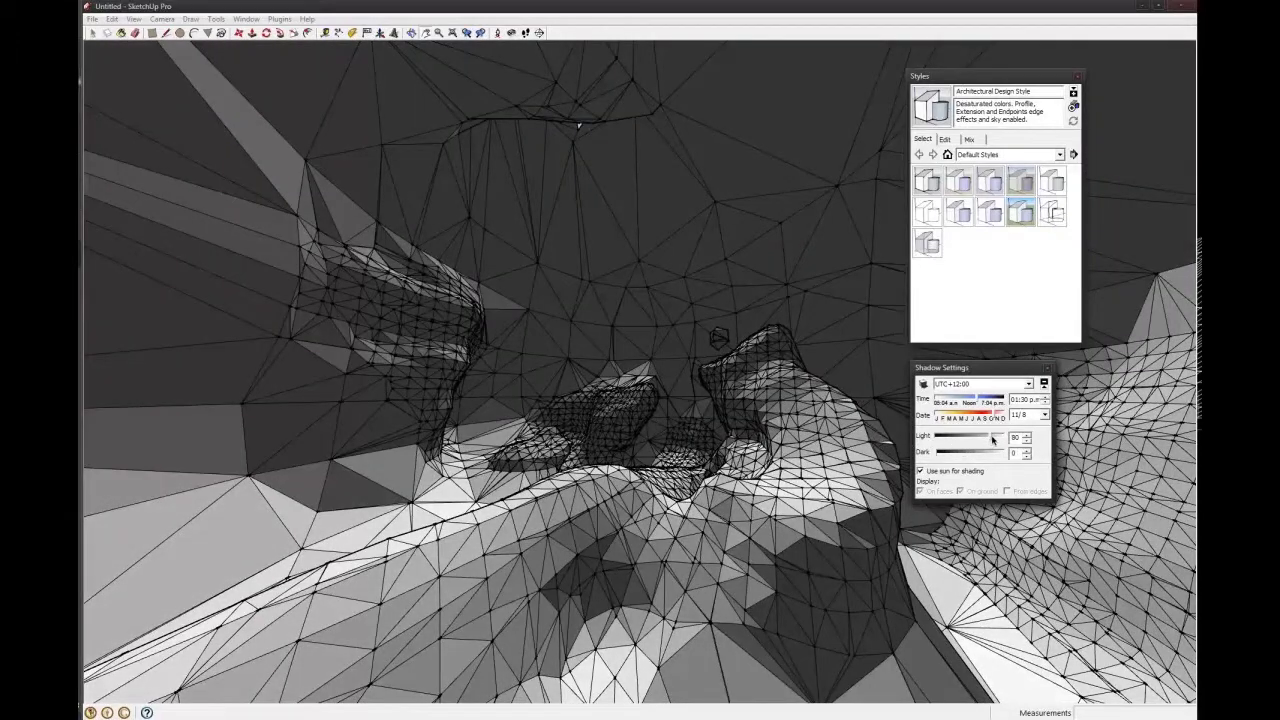
mouse_move(992, 439)
mouse_down()
mouse_move(1008, 439)
mouse_move(936, 439)
mouse_move(1076, 437)
mouse_up()
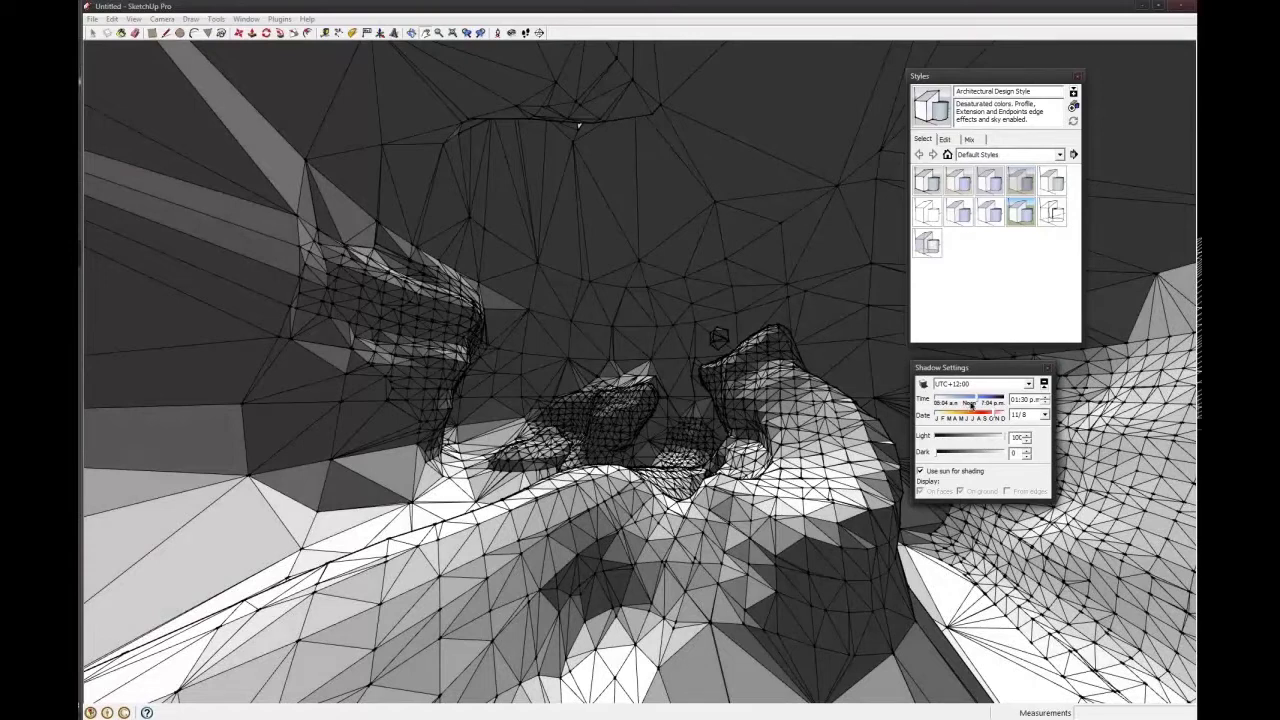
- Set the shadow time to 11:27 a.m. and the date to 11/4, and reframe the mesh interior
mouse_move(972, 397)
mouse_down()
mouse_move(945, 398)
mouse_move(1018, 399)
mouse_move(940, 400)
mouse_move(990, 400)
mouse_move(962, 402)
mouse_move(974, 401)
mouse_move(964, 414)
mouse_move(994, 415)
mouse_move(964, 420)
mouse_up()
mouse_move(718, 337)
mouse_down()
mouse_move(740, 322)
mouse_move(729, 330)
mouse_up()
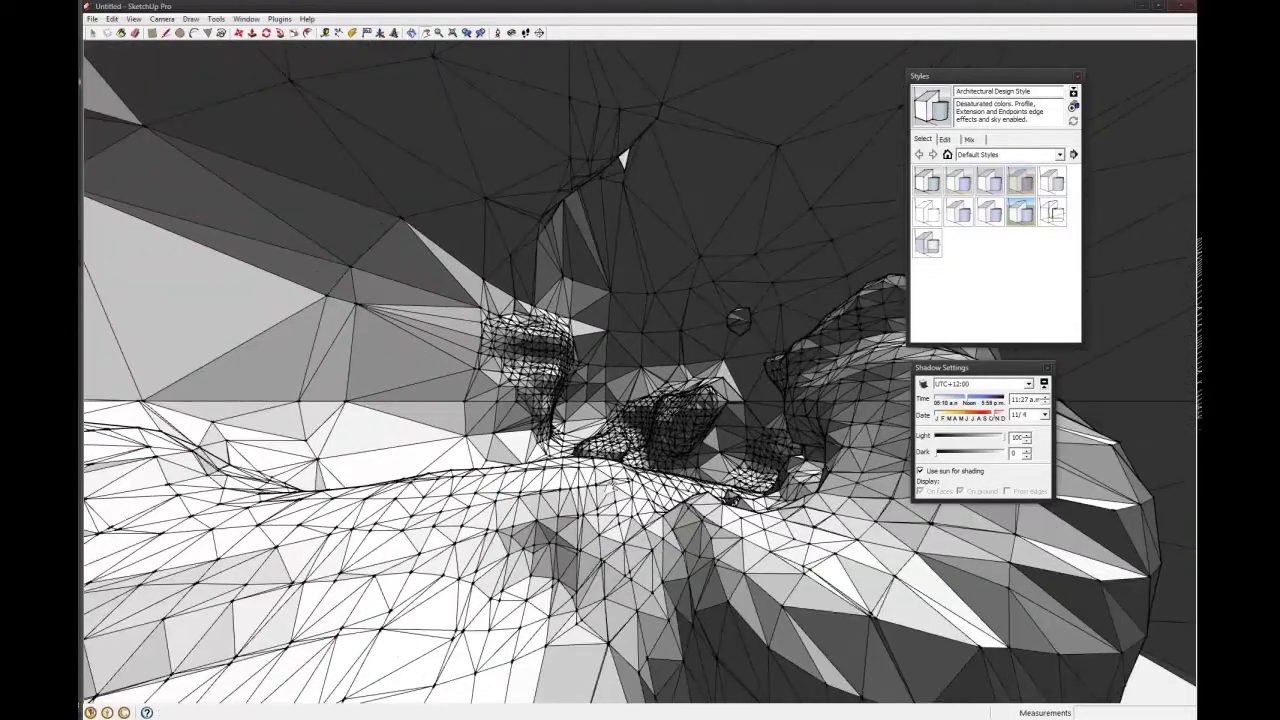
shift+middle_drag(729, 331, 688, 424)
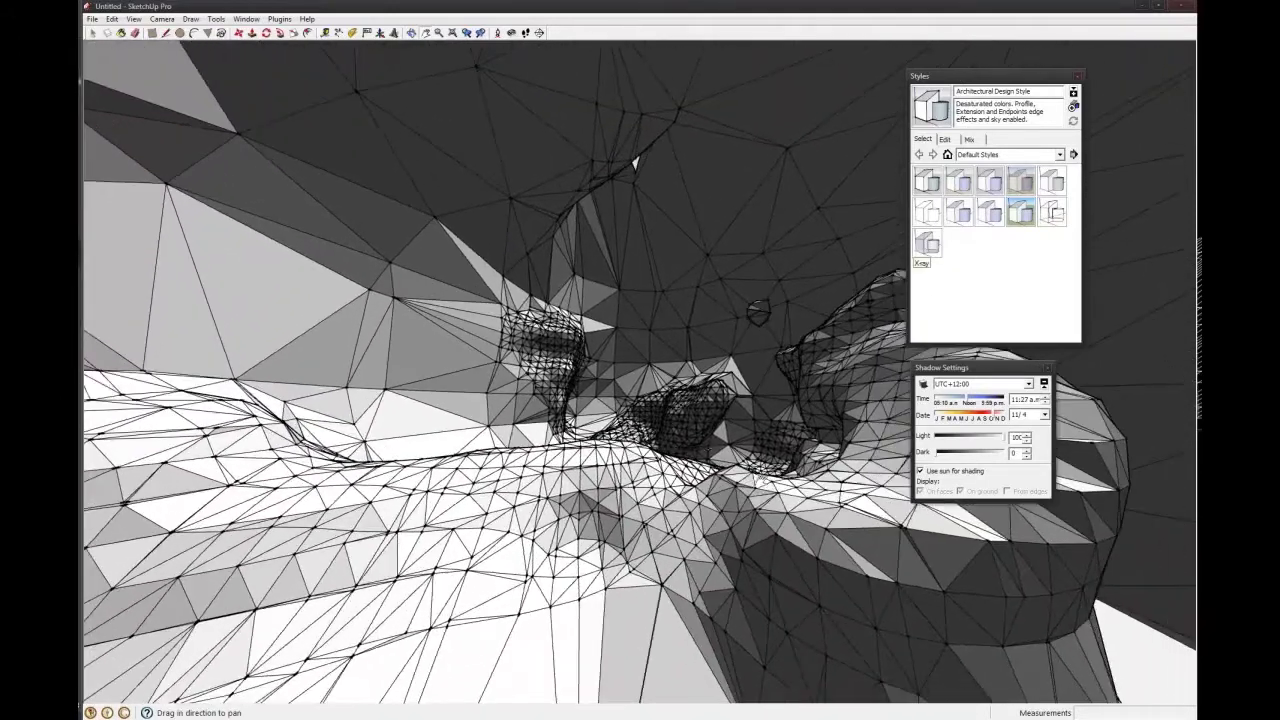
- Edit the style's edge settings to turn off Profiles, Extension and Endpoints while keeping Edges on
click(944, 140)
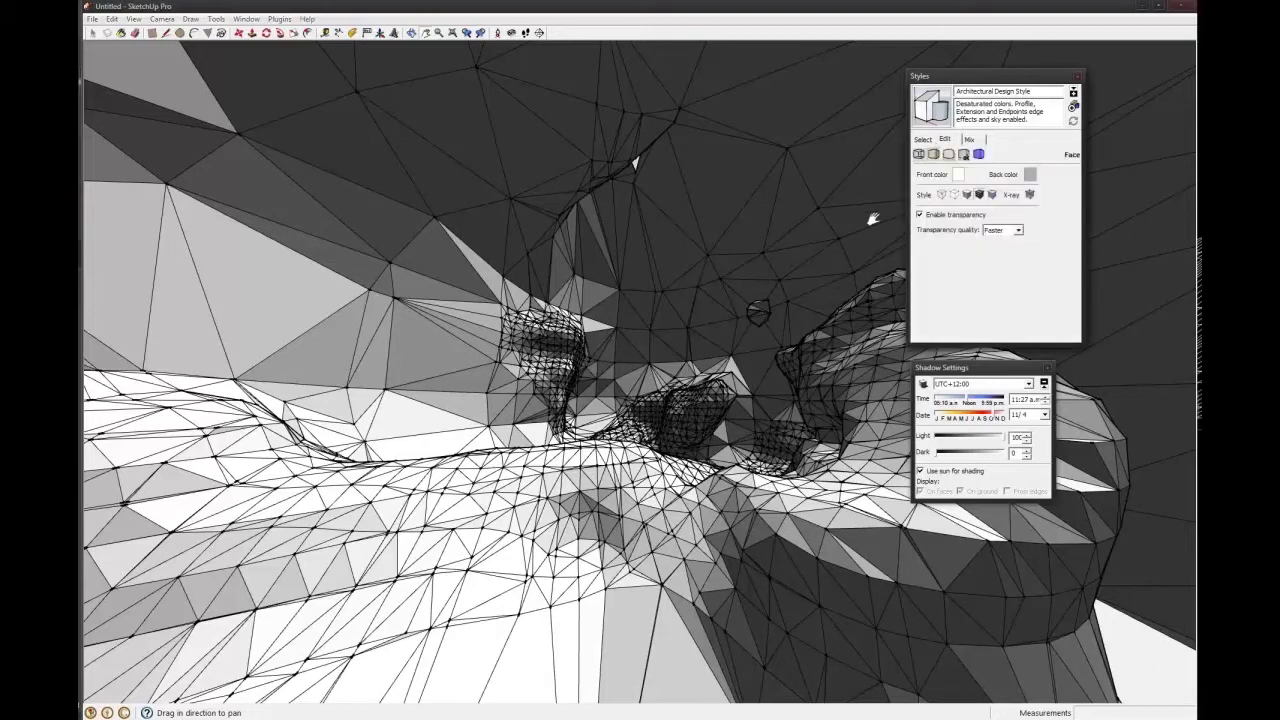
click(919, 154)
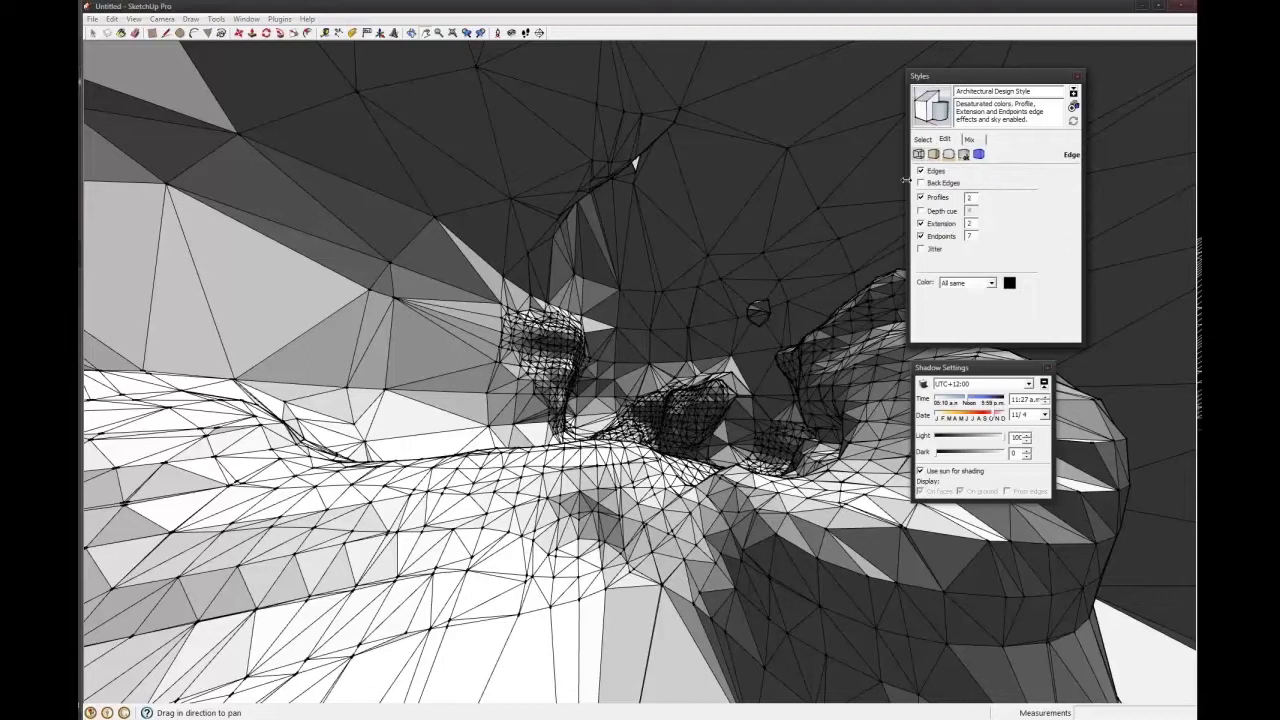
click(927, 173)
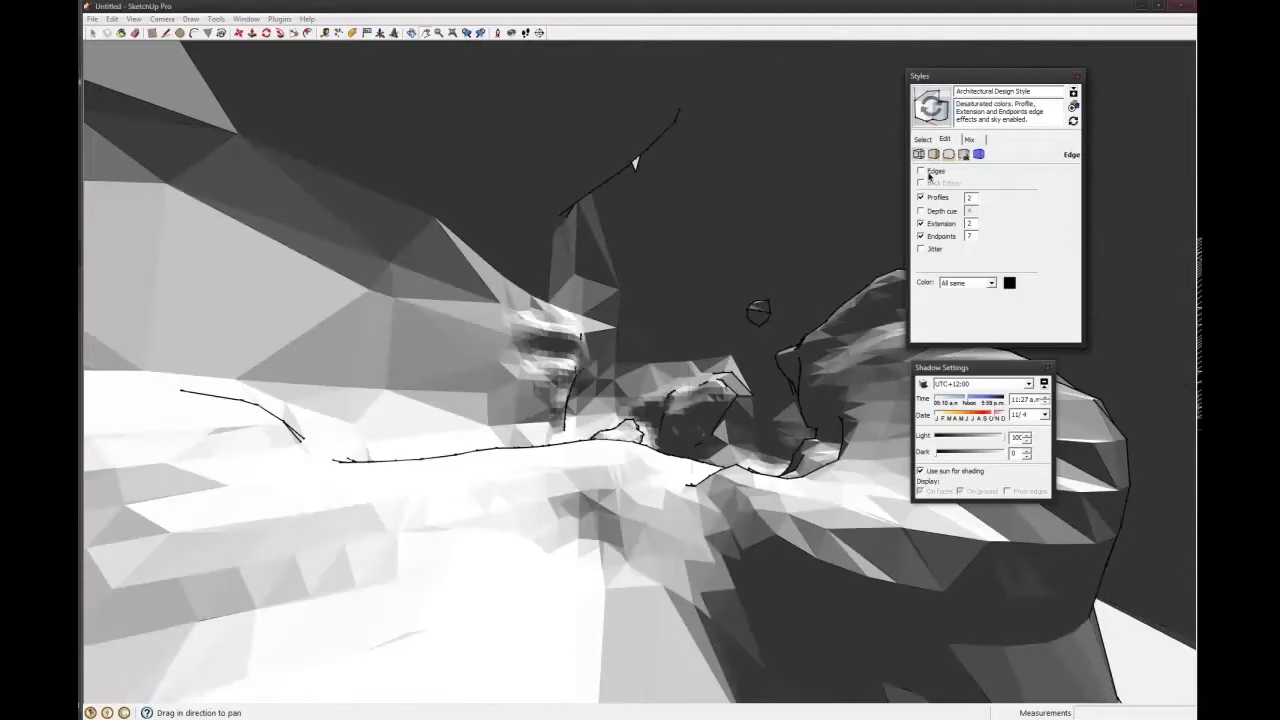
click(921, 197)
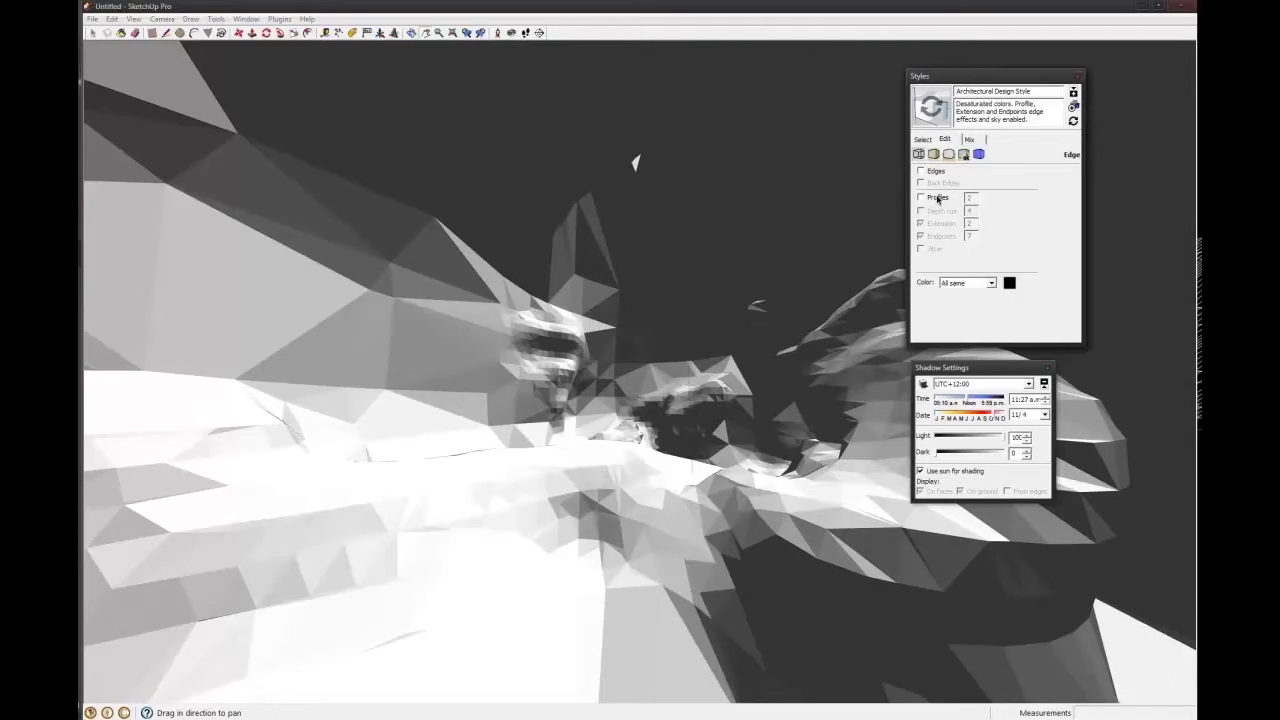
click(921, 171)
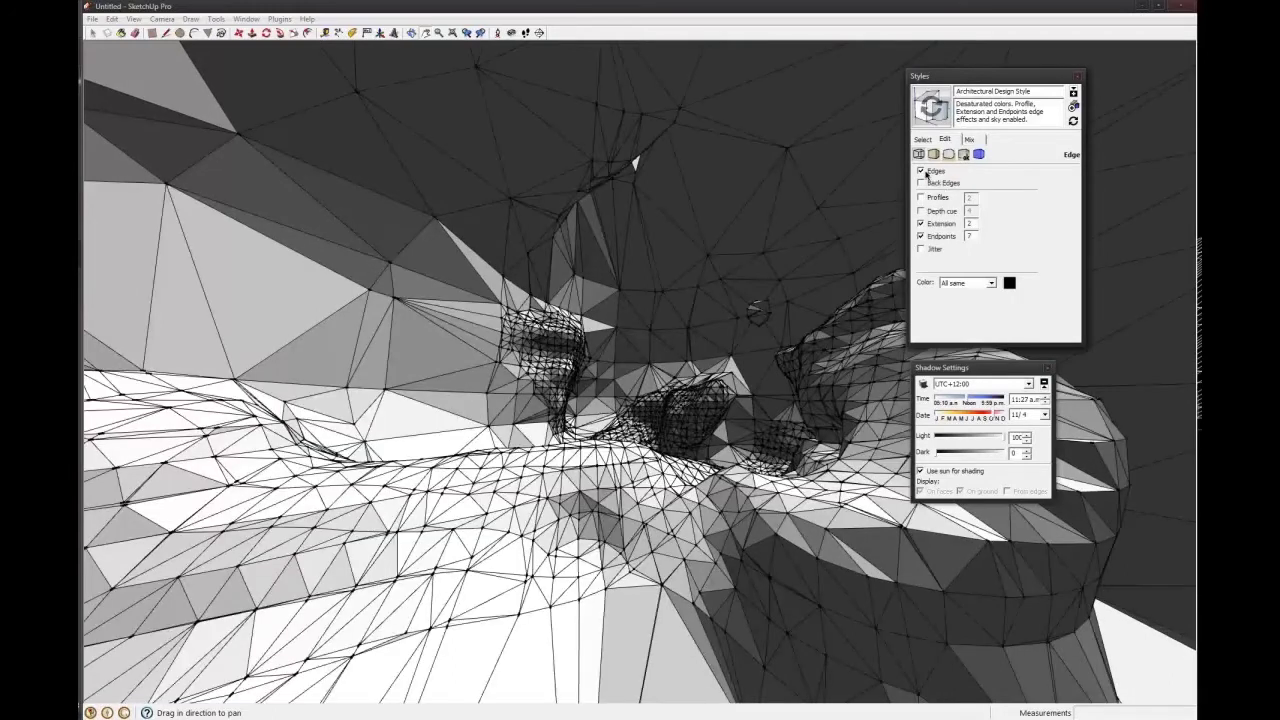
click(921, 236)
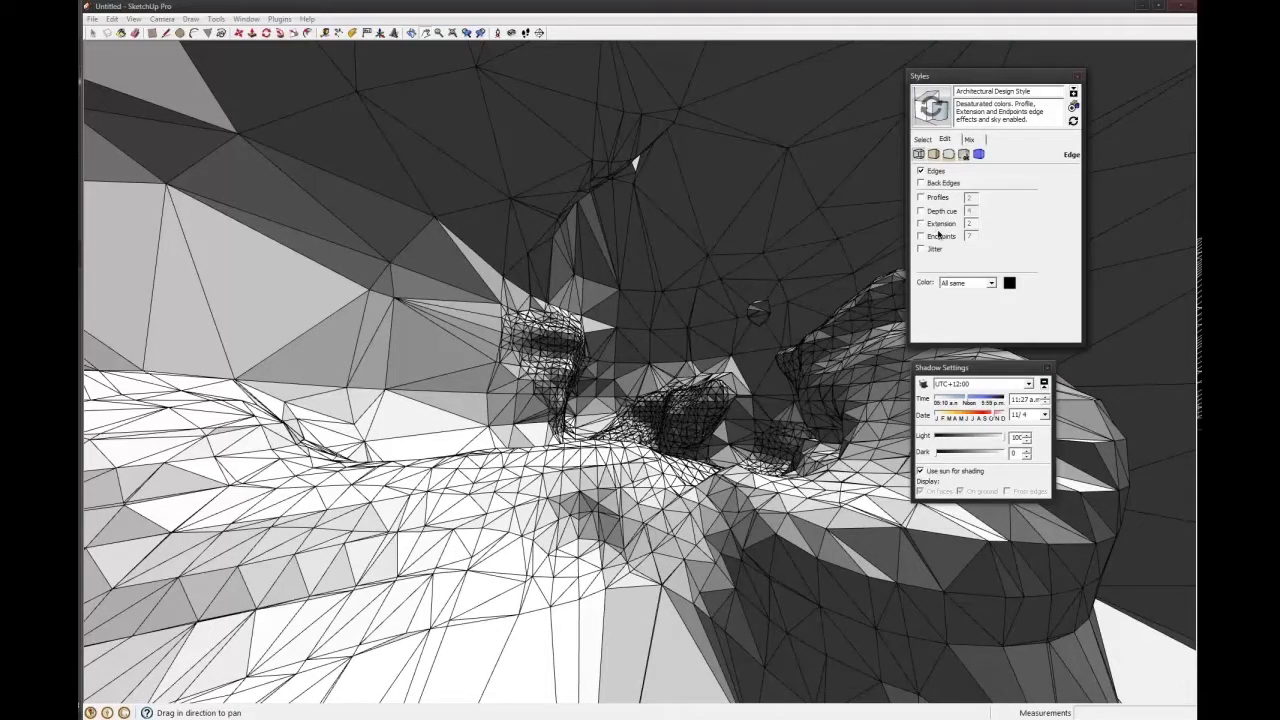
- Change the style's edge color to light grey and check it from another angle inside the mesh
click(1009, 284)
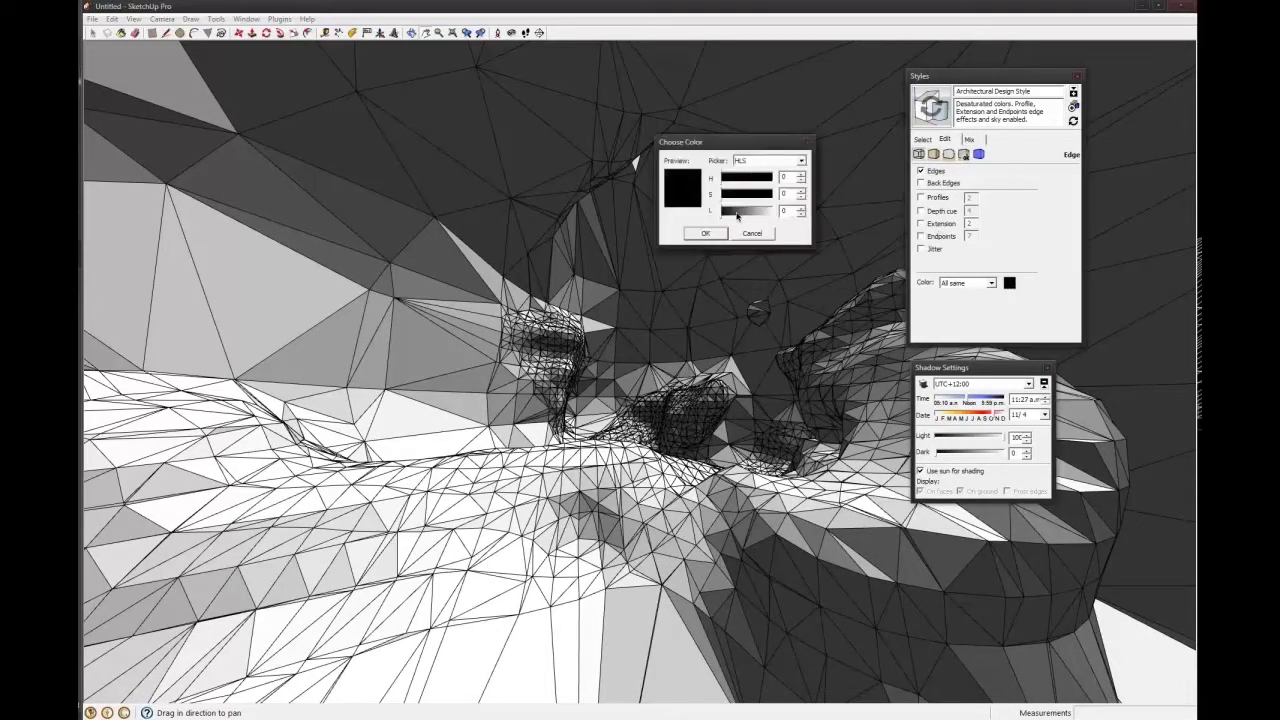
click(706, 233)
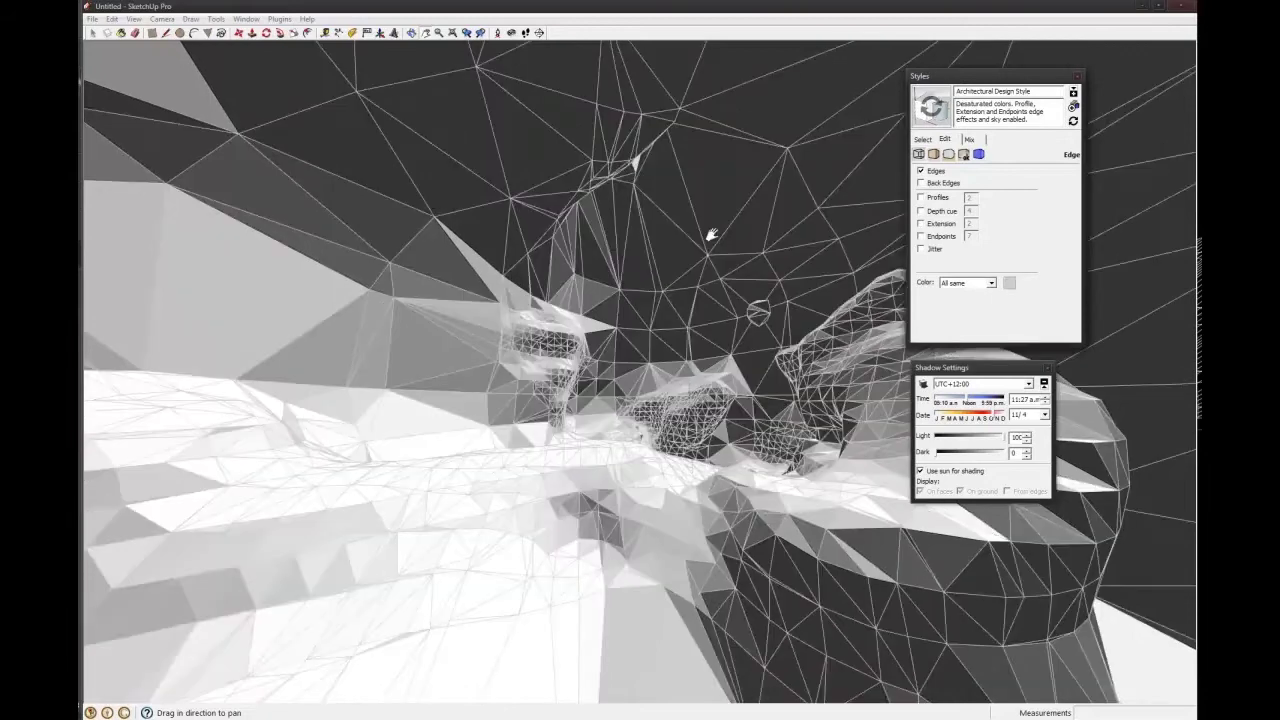
drag(712, 264, 680, 250)
middle_drag(680, 250, 621, 437)
- Set the style's edge color to a muted reddish grey with saturation 12 and lightness 56
click(1009, 283)
click(738, 194)
click(751, 210)
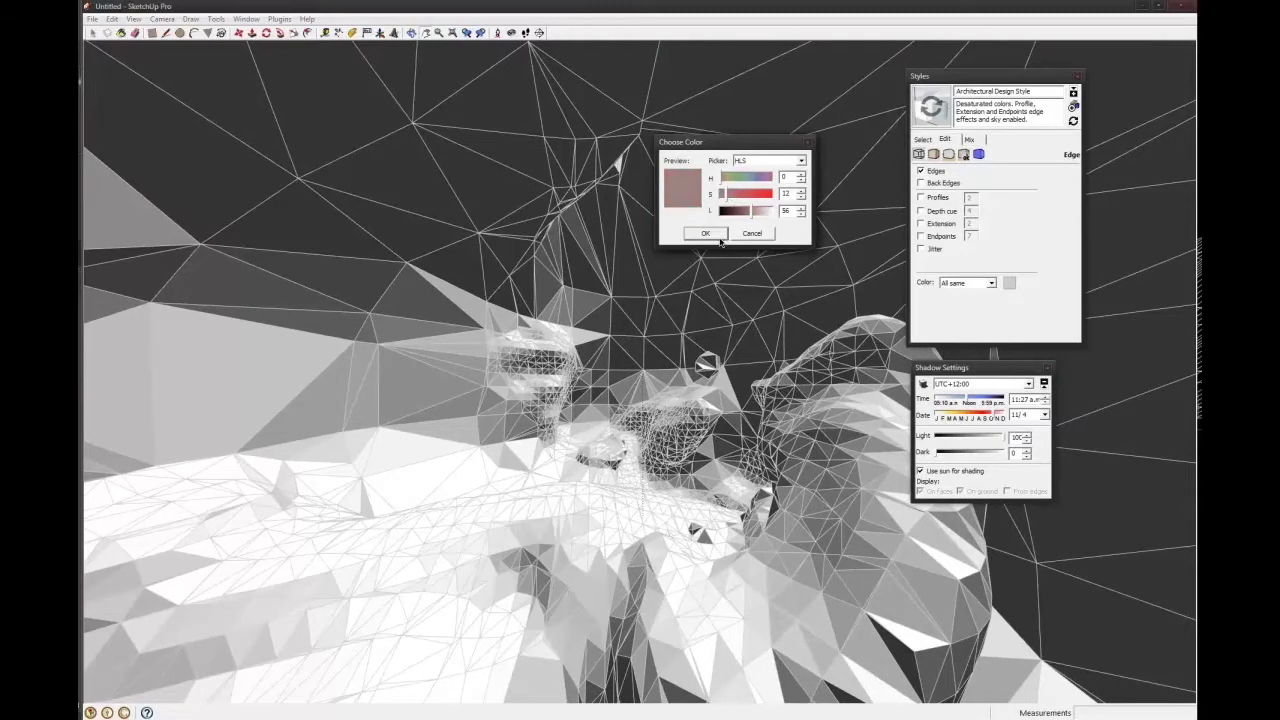
click(716, 236)
drag(716, 241, 764, 208)
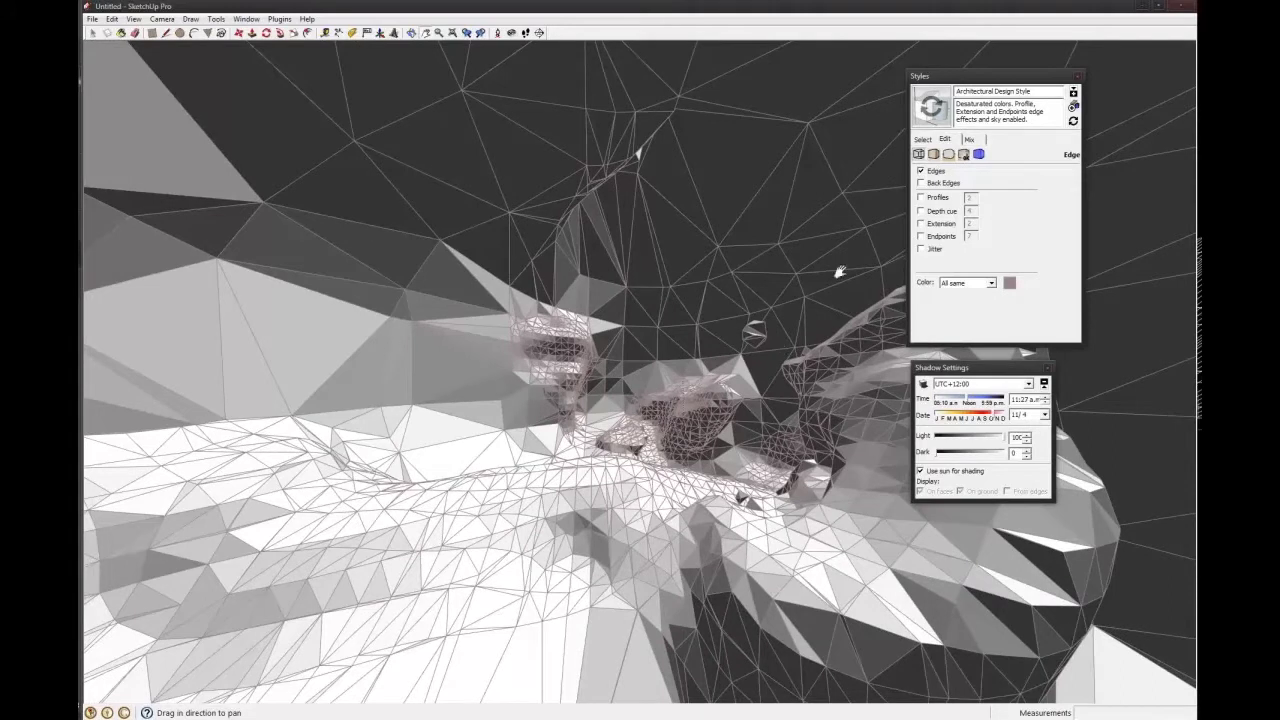
- Change the style's front face color to a dark neutral grey with lightness 37
click(934, 154)
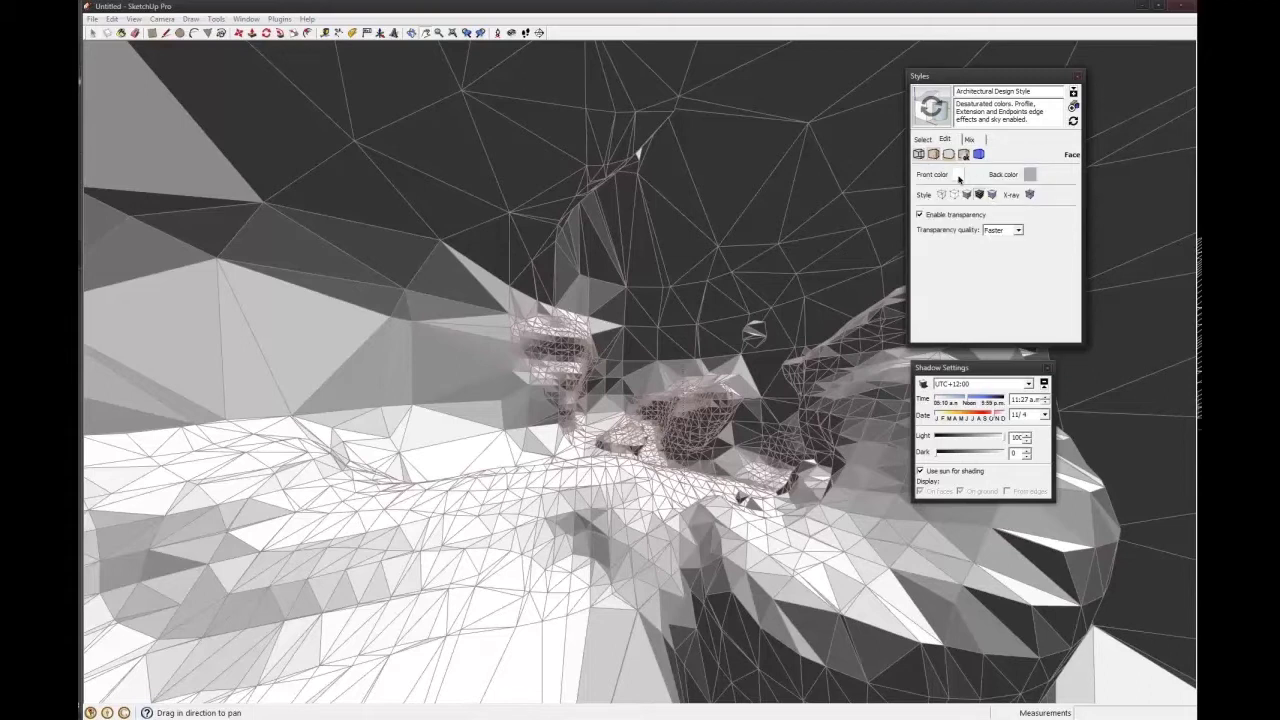
click(959, 176)
drag(759, 210, 740, 210)
click(705, 233)
- Tint the front face color to a dark muted teal and inspect the mesh
click(958, 174)
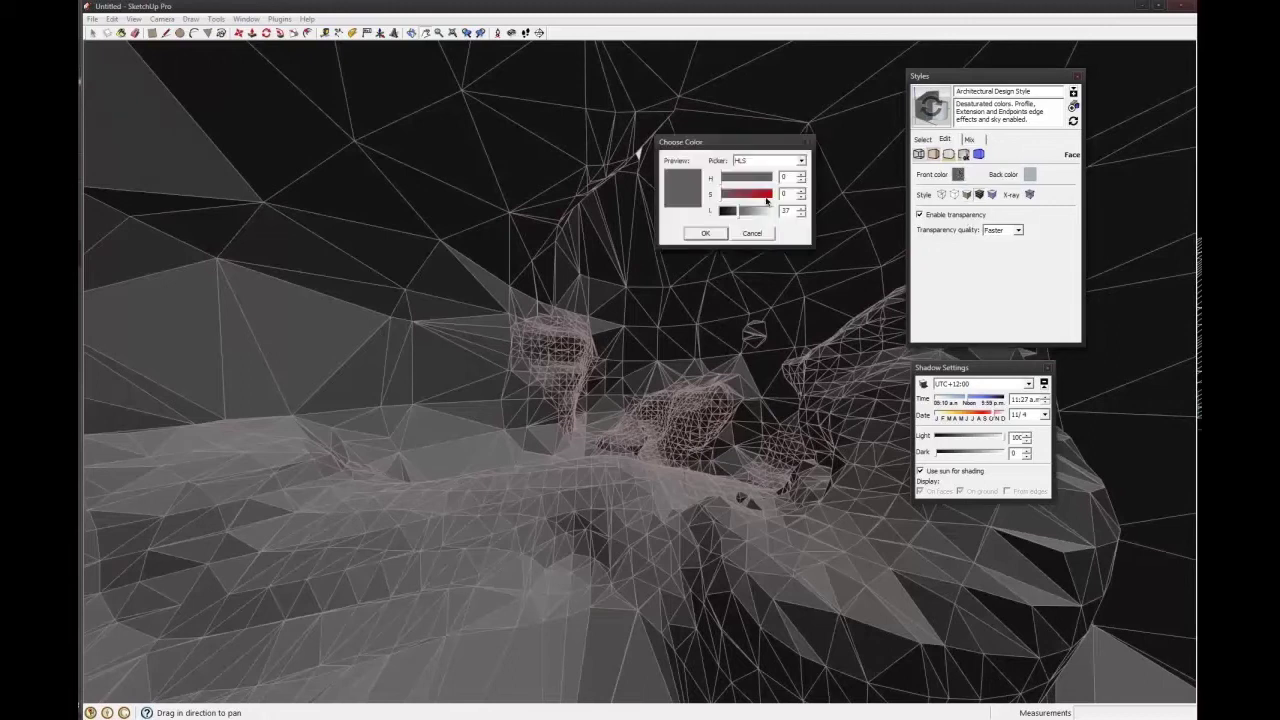
click(736, 193)
drag(736, 177, 747, 182)
click(705, 233)
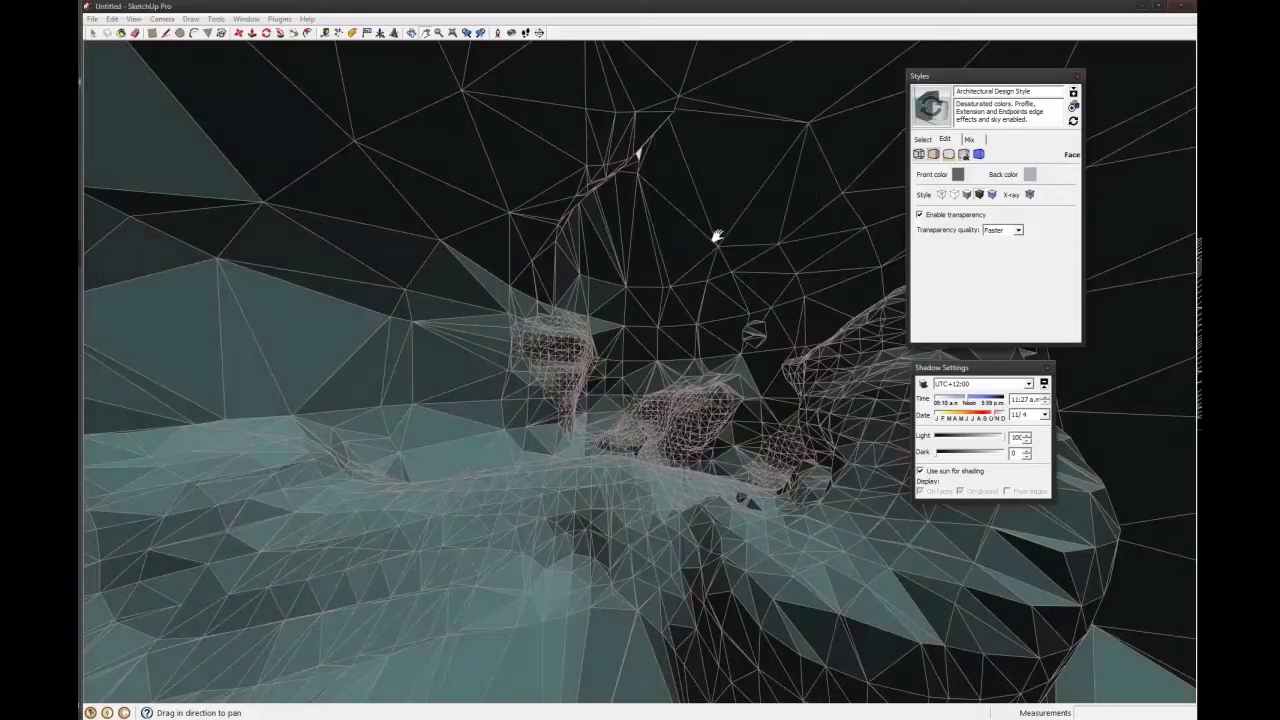
scroll(749, 343, up, 3)
scroll(697, 337, down, 3)
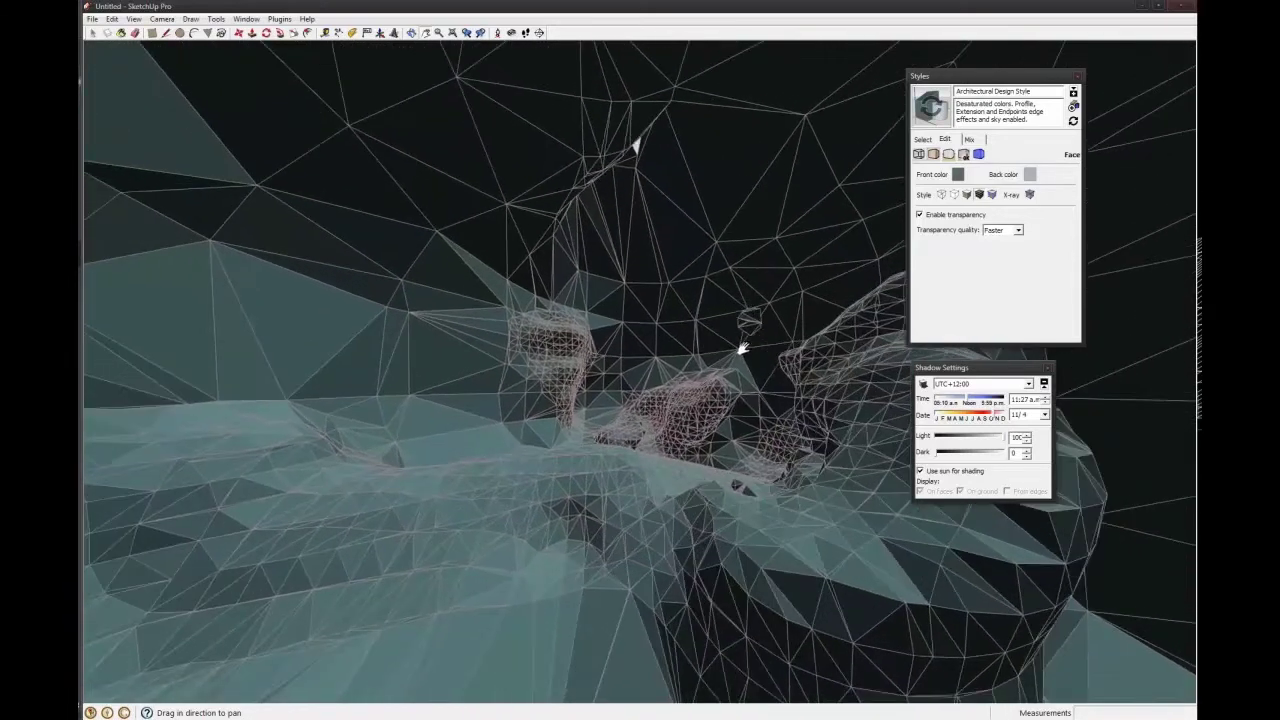
- Try a bright, saturated turquoise as the front face color
click(958, 174)
click(766, 194)
click(767, 211)
click(707, 234)
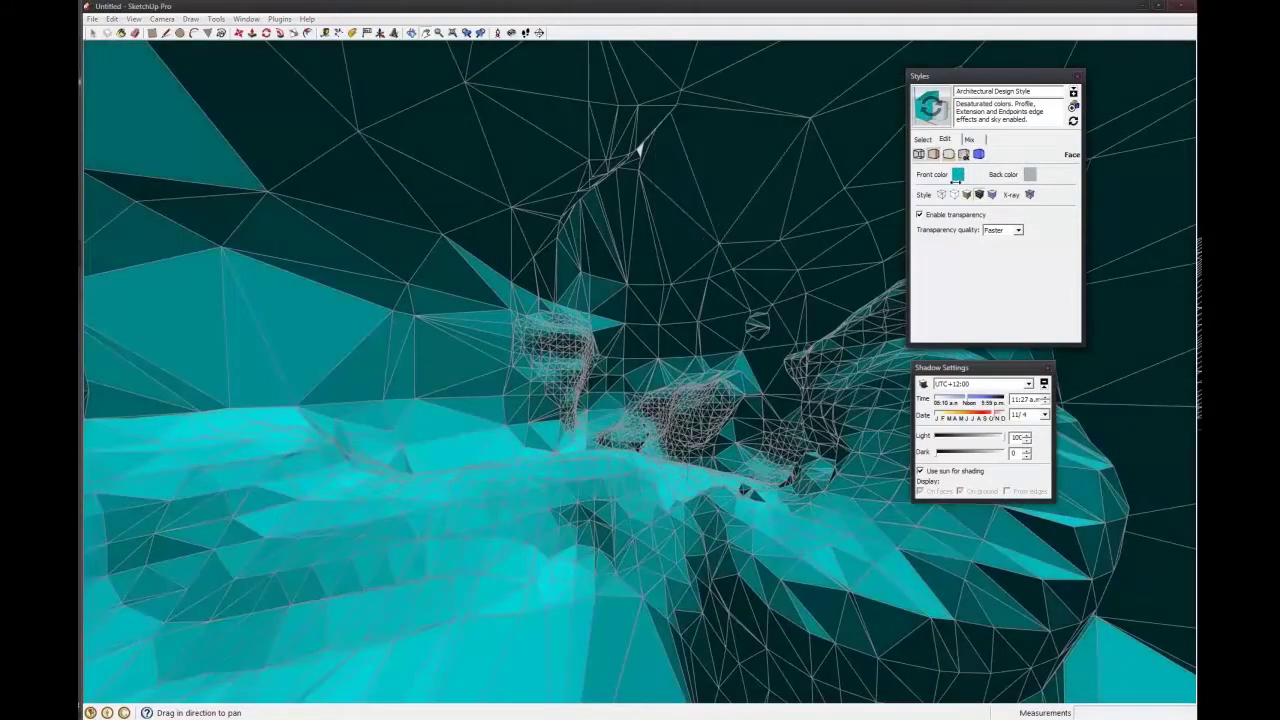
- Desaturate the front face color to a medium grey
click(958, 174)
drag(728, 195, 750, 212)
click(705, 233)
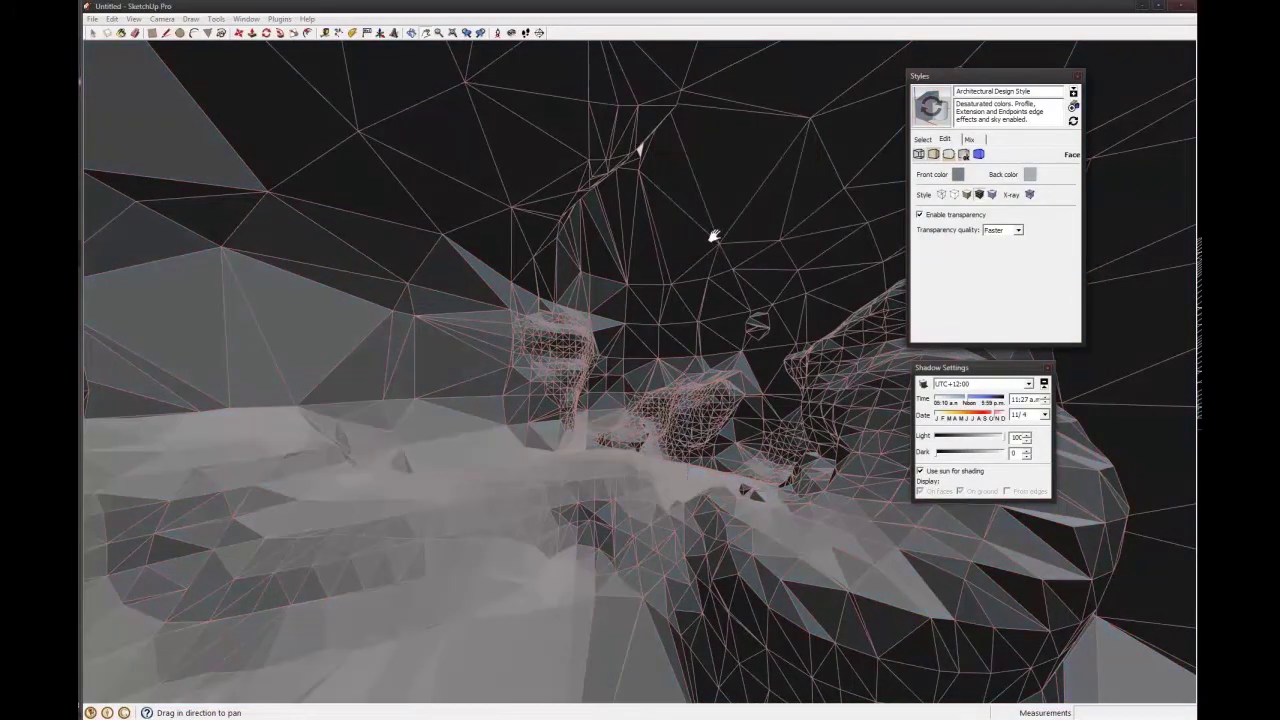
- Set the front face color to white
click(957, 175)
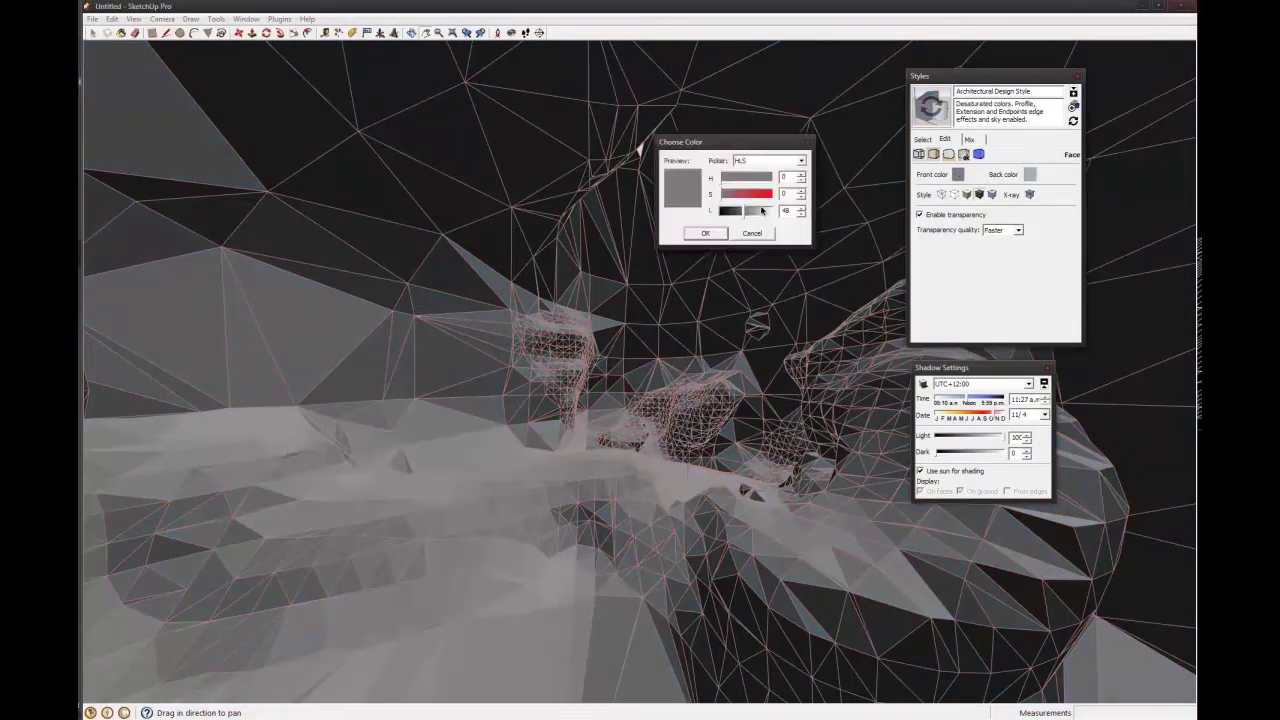
drag(761, 210, 684, 268)
click(705, 233)
- Change the style's background sky color to bright blue and inspect it through the opening in the mesh
click(948, 154)
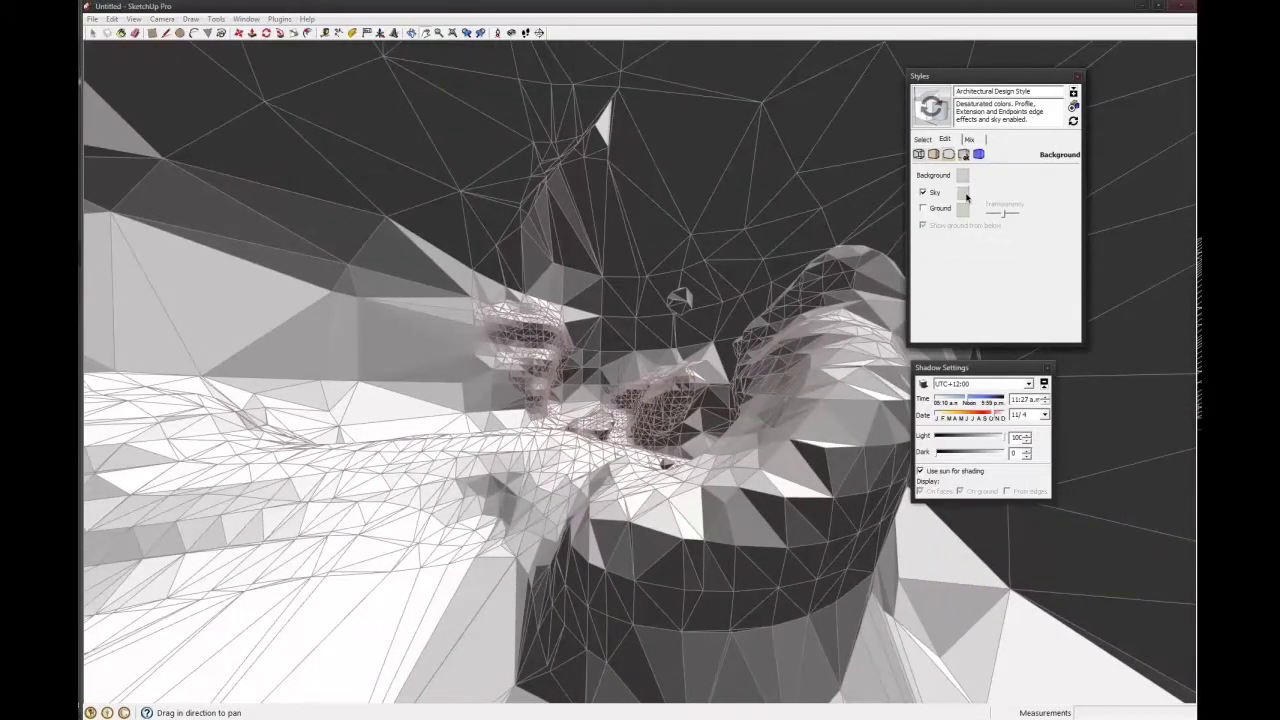
click(963, 193)
mouse_move(752, 198)
mouse_down()
mouse_move(772, 196)
mouse_move(748, 213)
mouse_up()
click(705, 233)
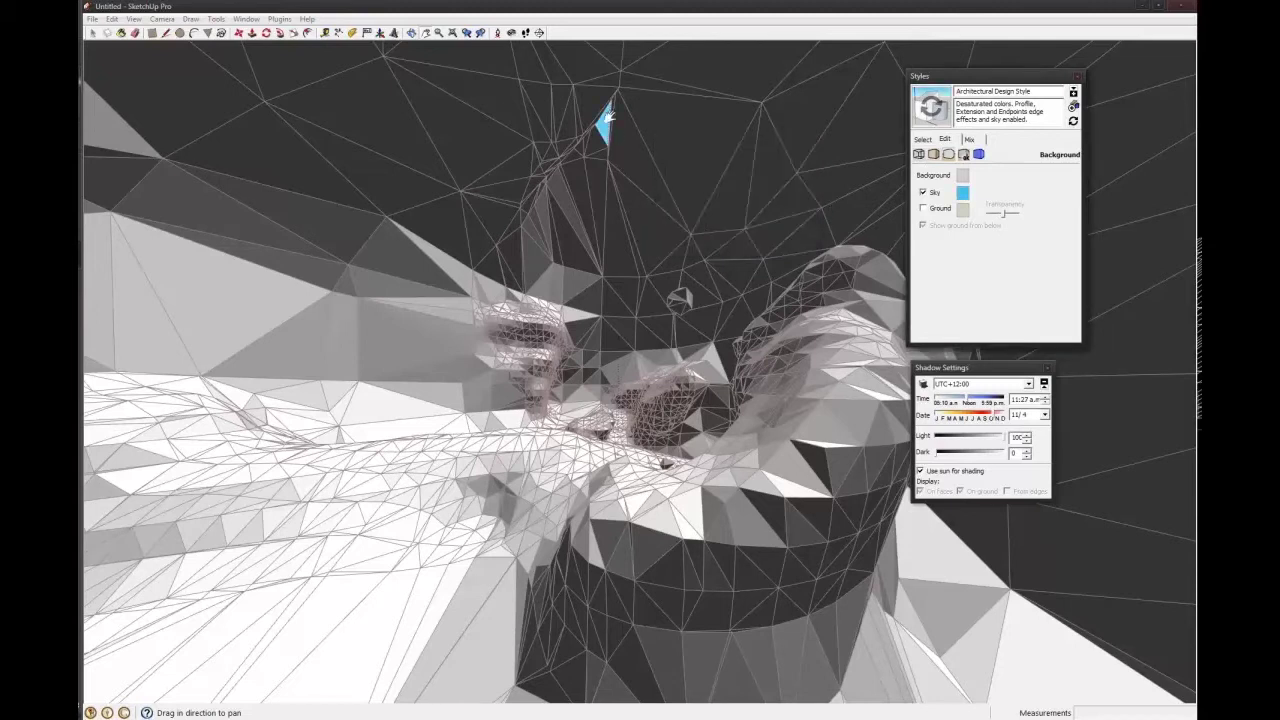
drag(641, 212, 491, 328)
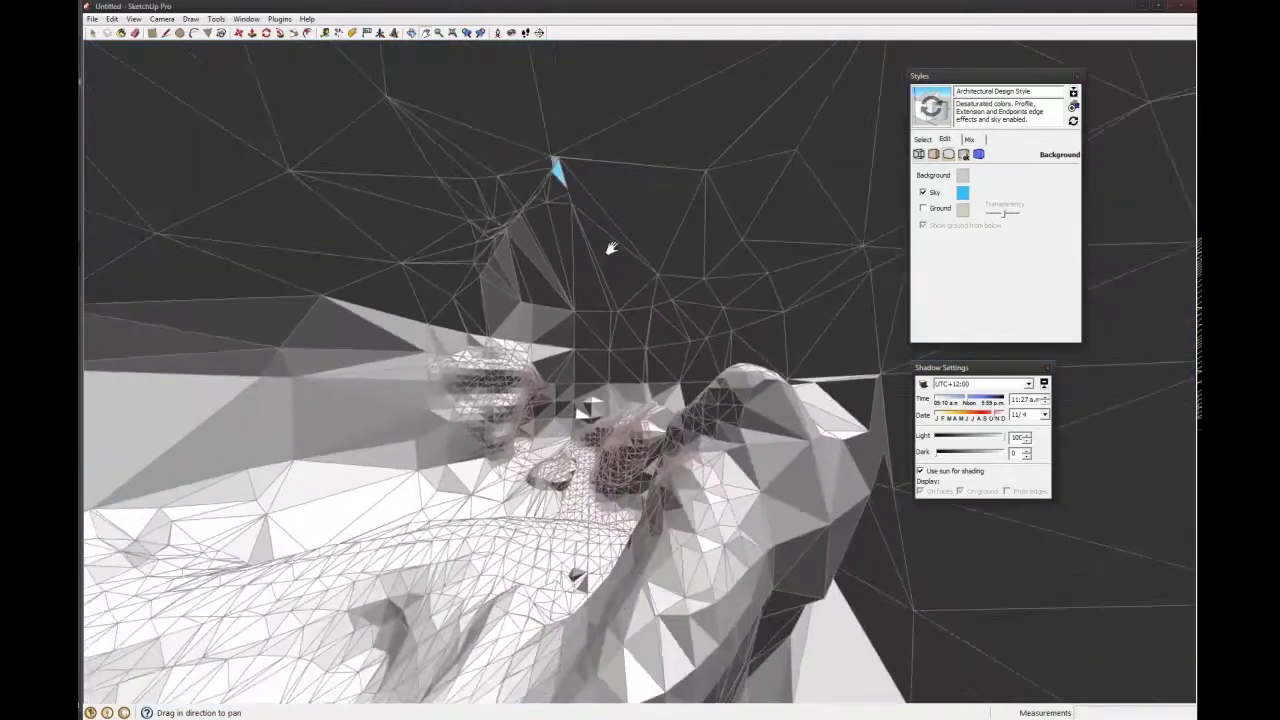
middle_drag(617, 241, 697, 189)
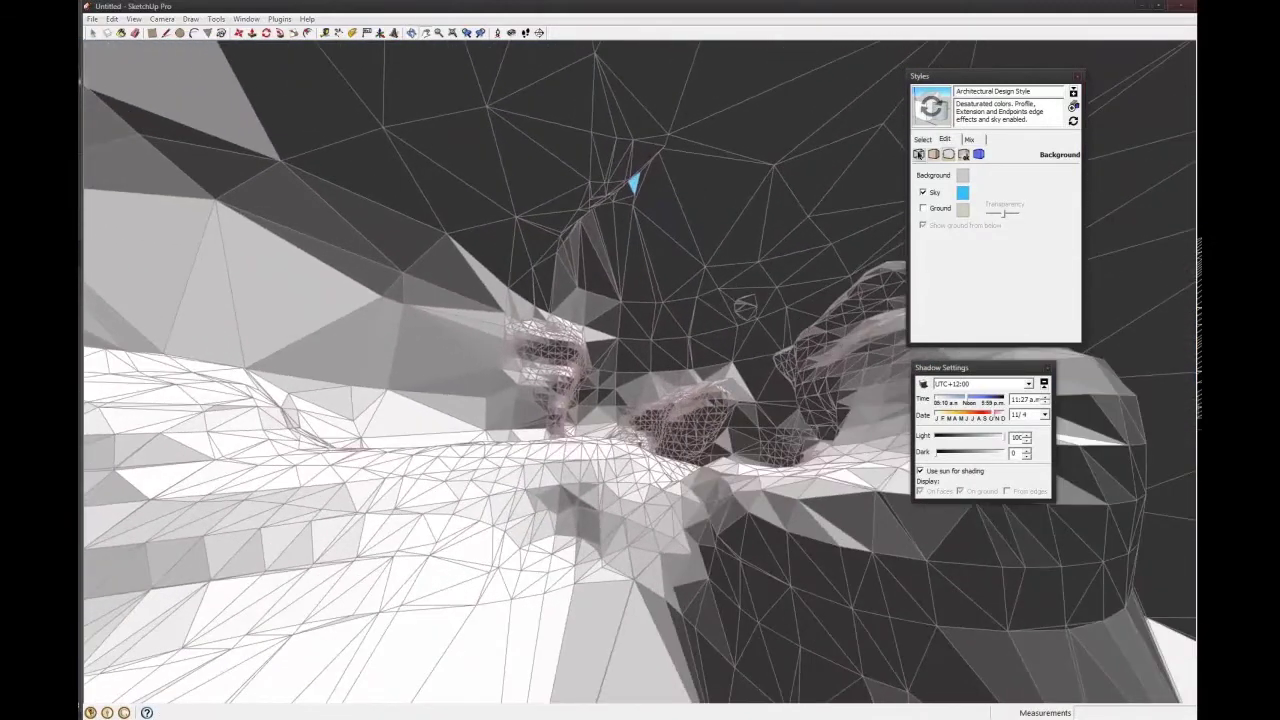
- Adjust the style's edge color to a neutral medium grey, after trying a darker grey
click(919, 154)
click(1009, 282)
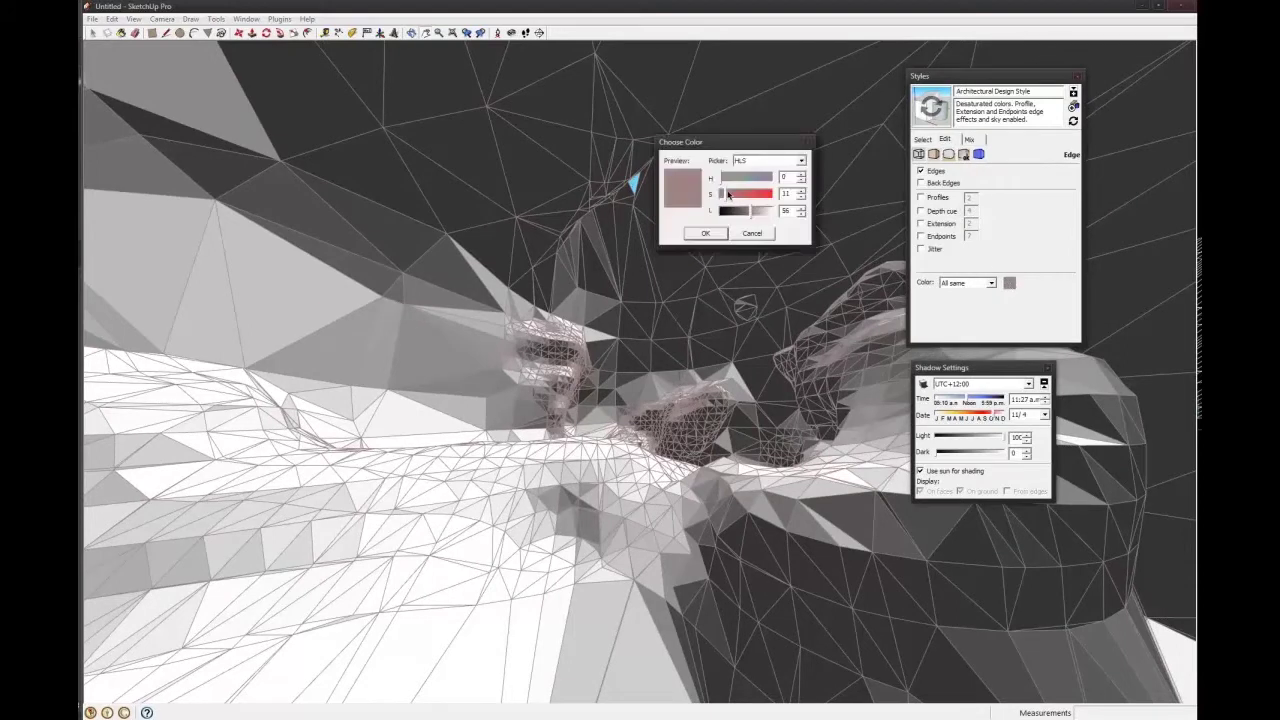
mouse_move(731, 197)
mouse_down()
mouse_move(720, 196)
mouse_move(745, 211)
mouse_up()
click(704, 234)
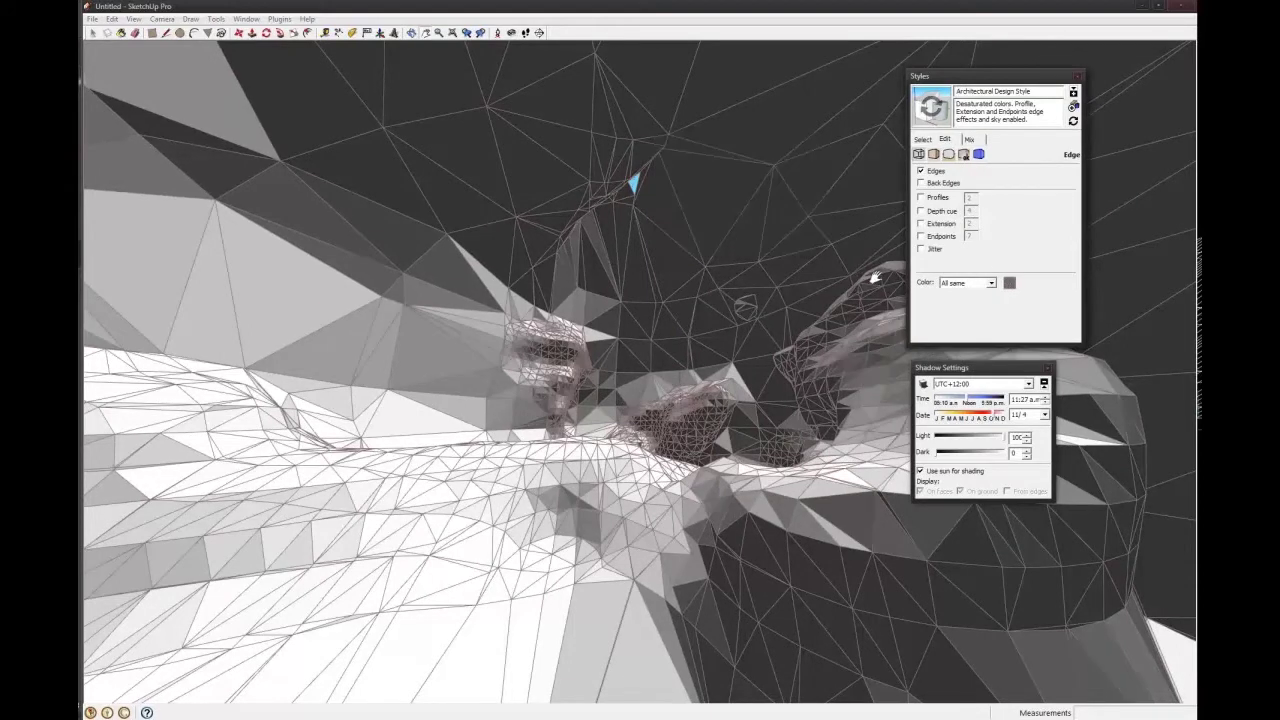
click(1009, 283)
drag(727, 196, 752, 220)
click(704, 233)
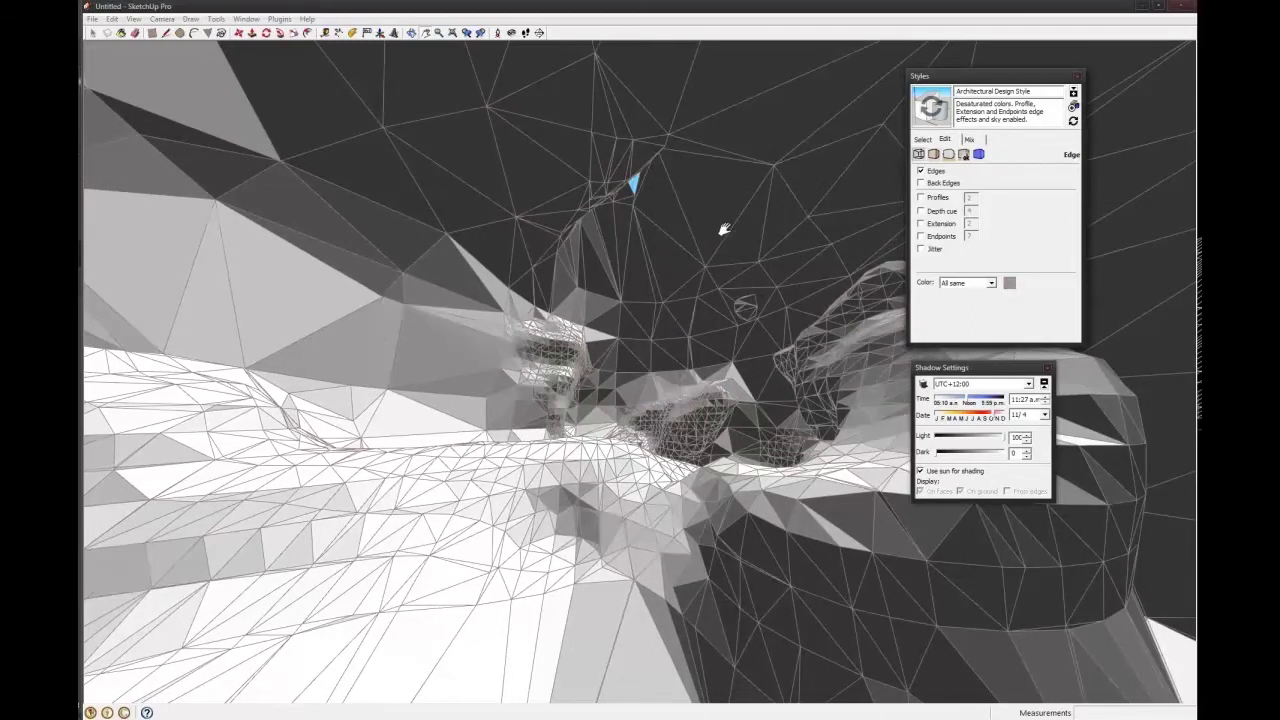
- Reframe the interior view, send it to Indigo Renderer and restart the render with GPU acceleration turned off
shift+middle_drag(725, 250, 711, 343)
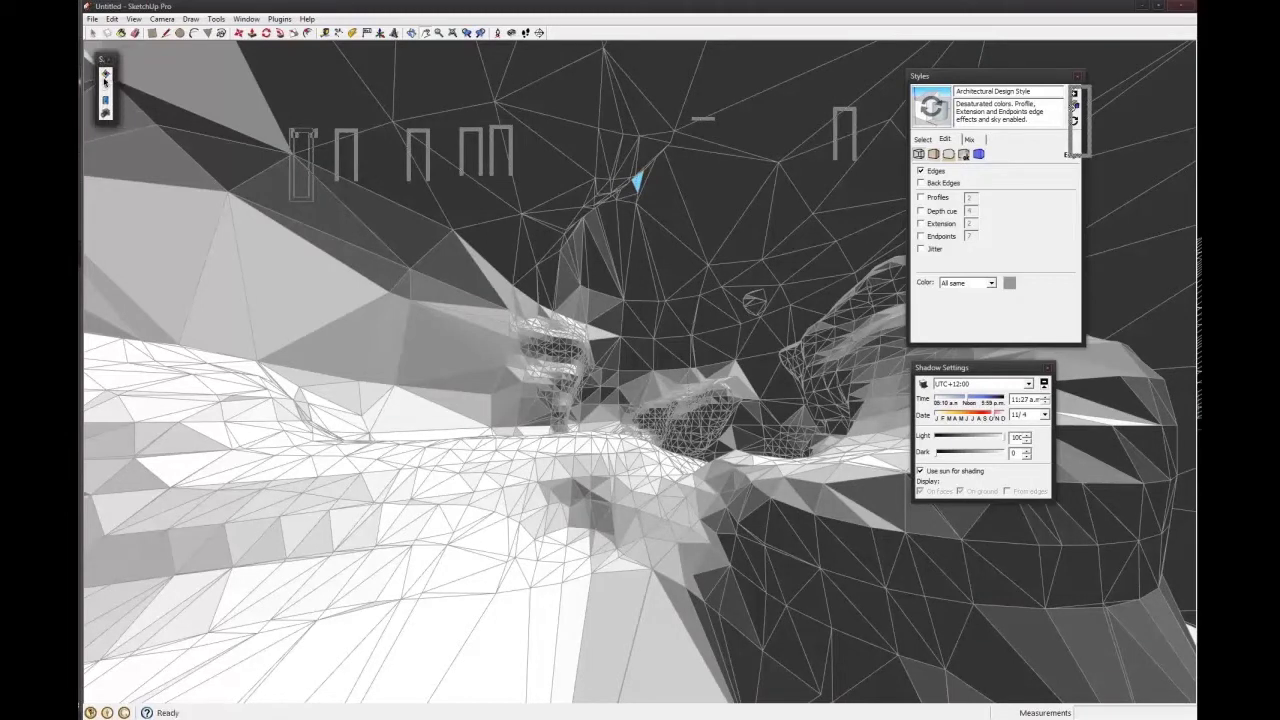
click(106, 74)
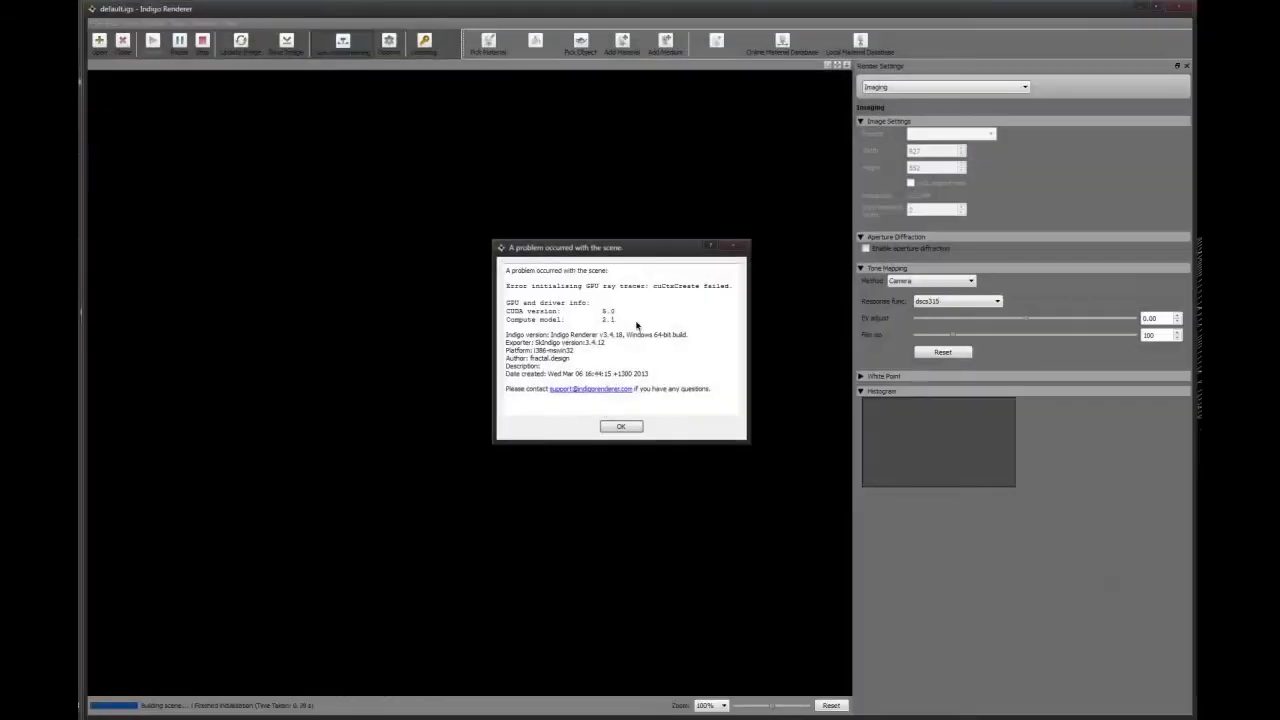
click(621, 427)
click(900, 88)
click(900, 106)
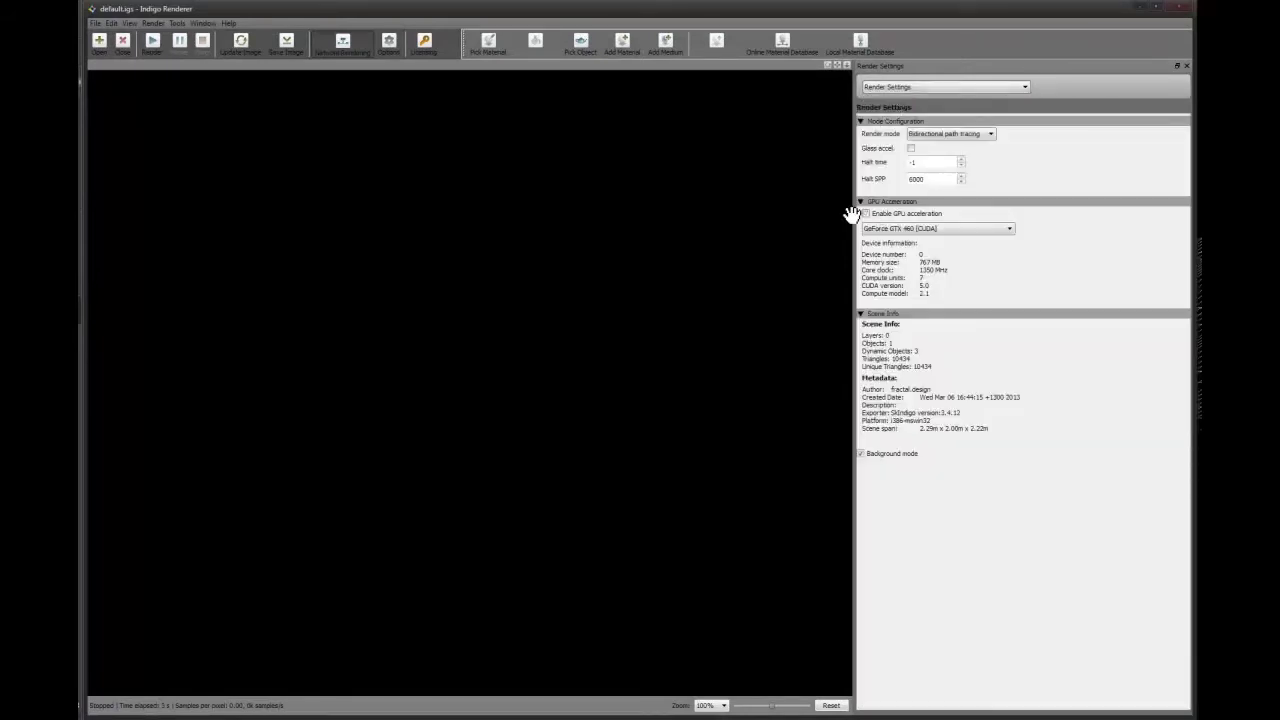
click(152, 42)
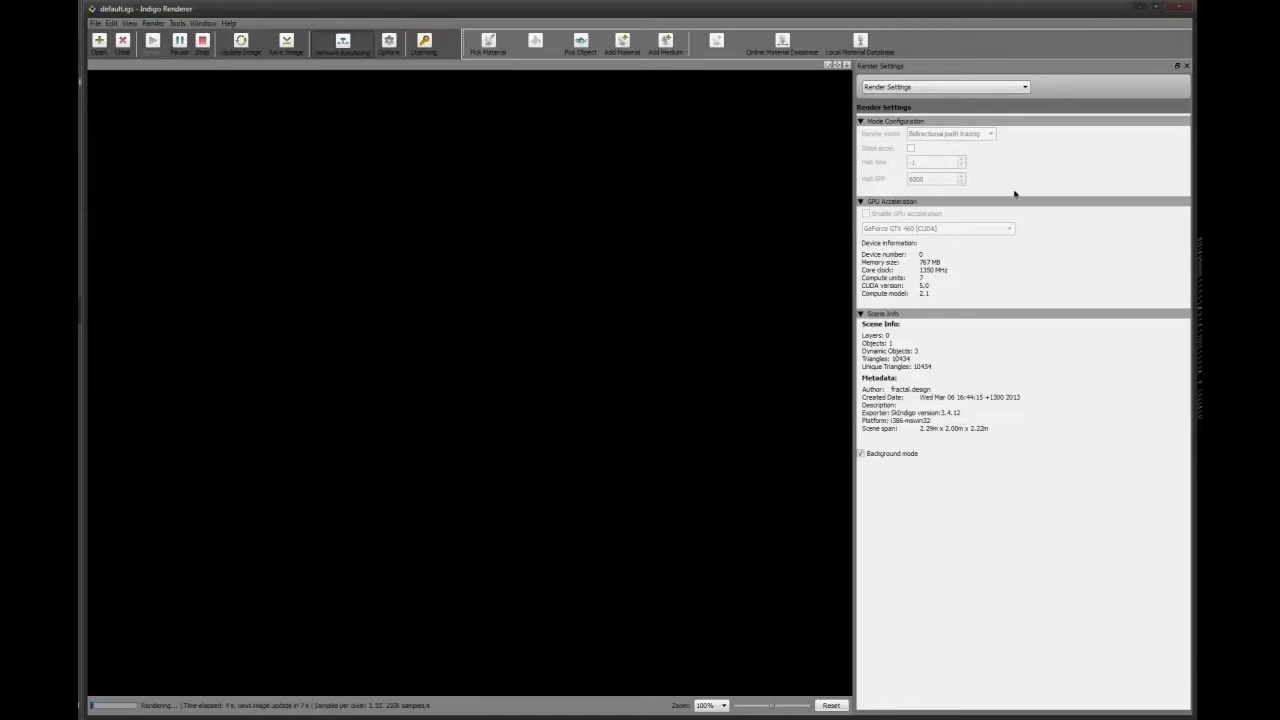
- Compare Reinhard and Camera tone mapping on the render in an enlarged preview area, and stop the render
click(881, 89)
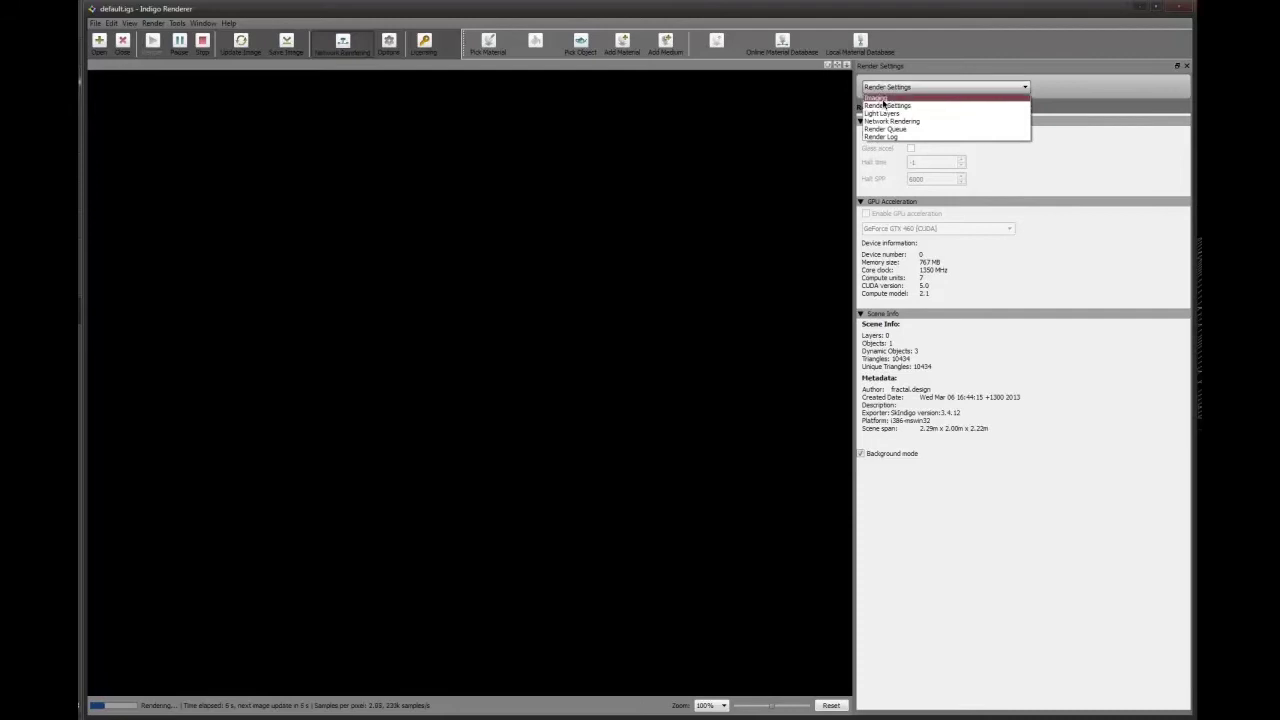
click(876, 104)
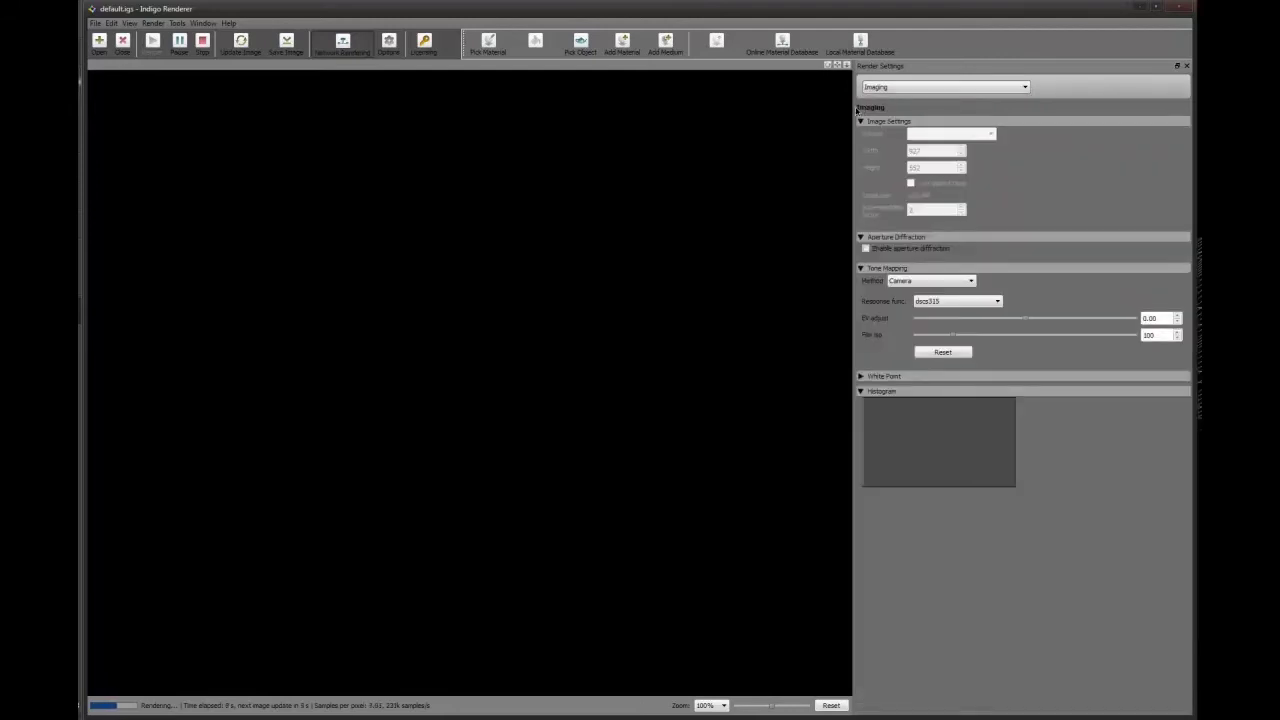
drag(852, 106, 1002, 118)
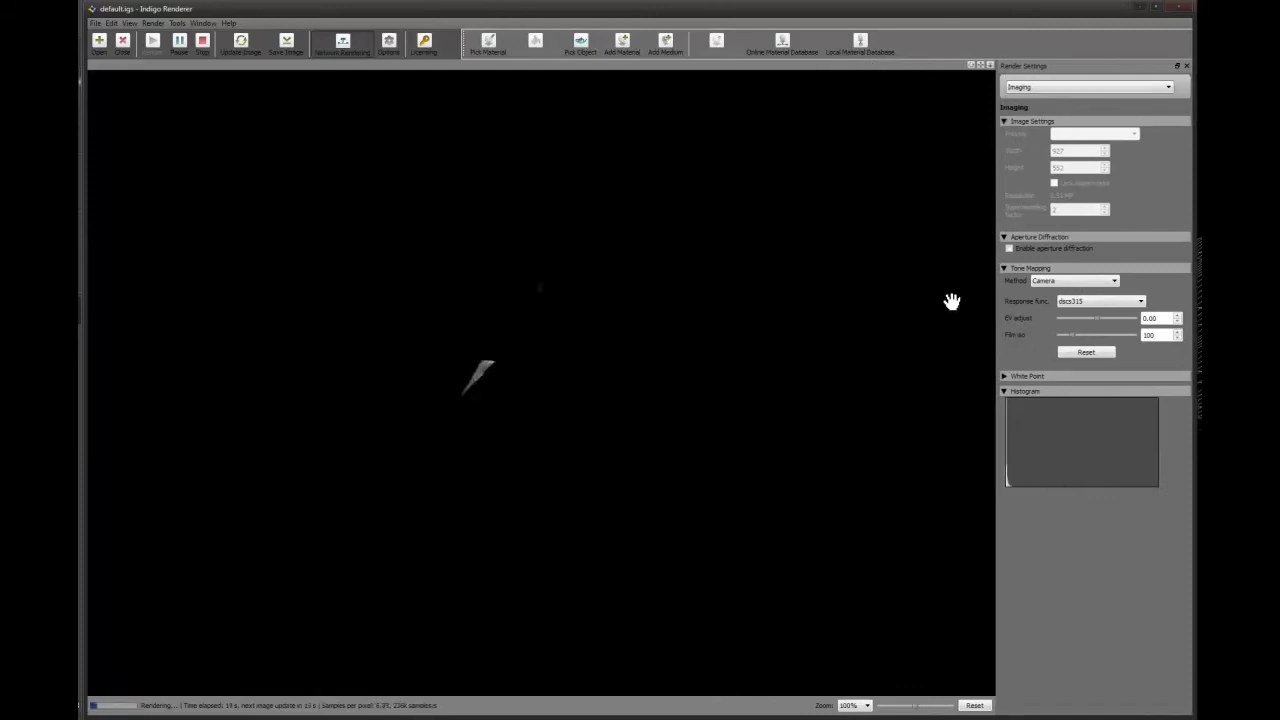
scroll(1058, 282, up, 1)
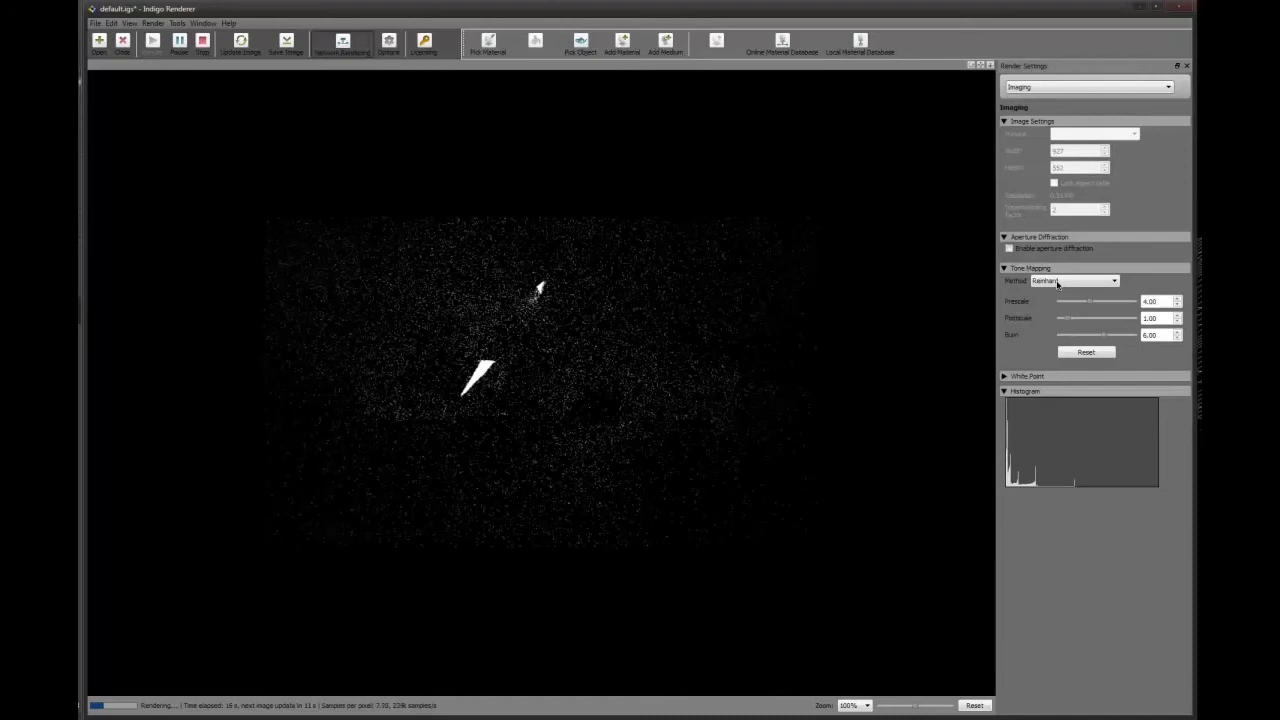
scroll(1058, 283, down, 1)
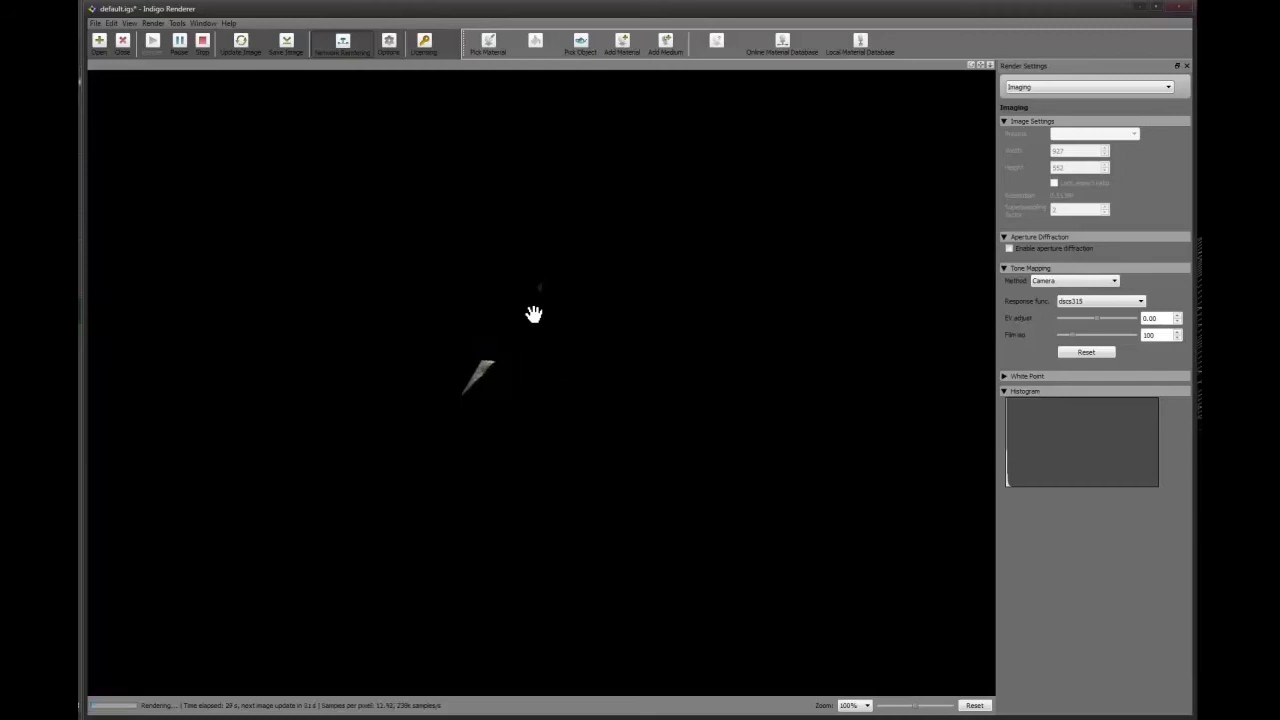
click(202, 40)
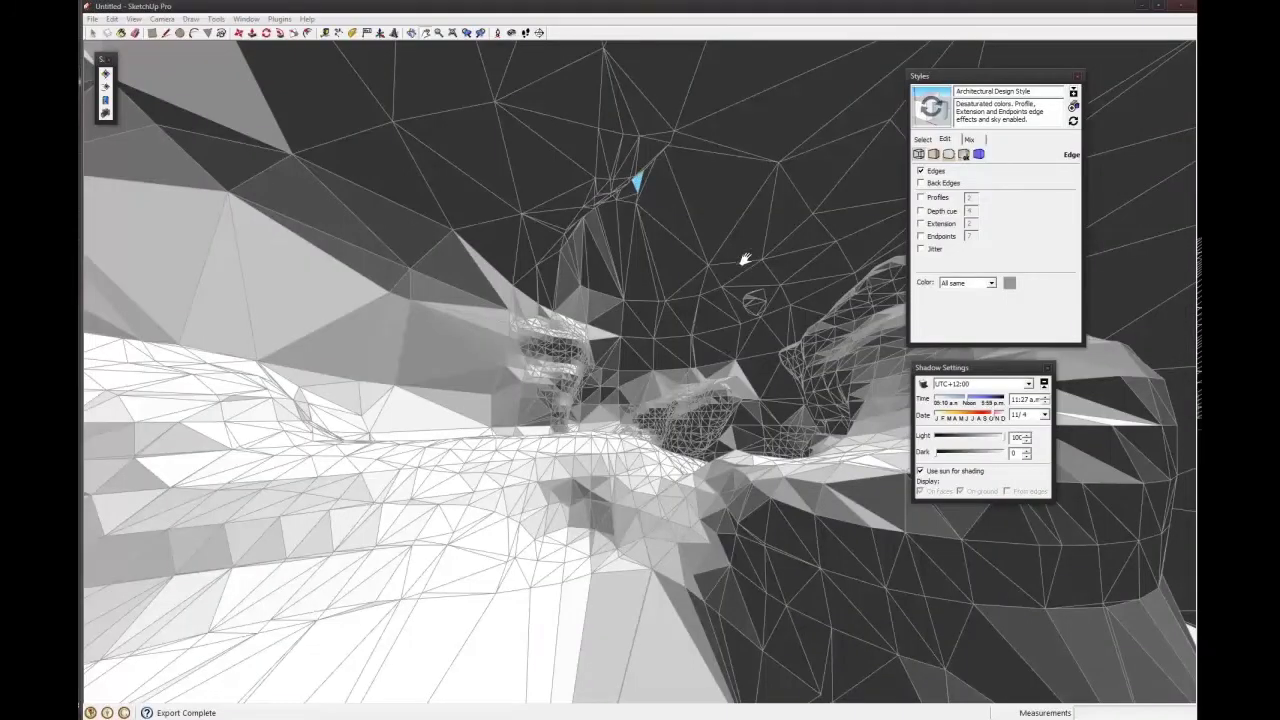
- Return to SketchUp, reframe the mesh interior around the sky opening and bring up the file import and export commands
mouse_move(743, 257)
mouse_down()
mouse_move(607, 358)
mouse_move(537, 366)
mouse_move(594, 391)
mouse_move(725, 304)
mouse_move(654, 300)
mouse_move(655, 288)
mouse_move(655, 302)
mouse_move(614, 303)
mouse_move(726, 280)
mouse_up()
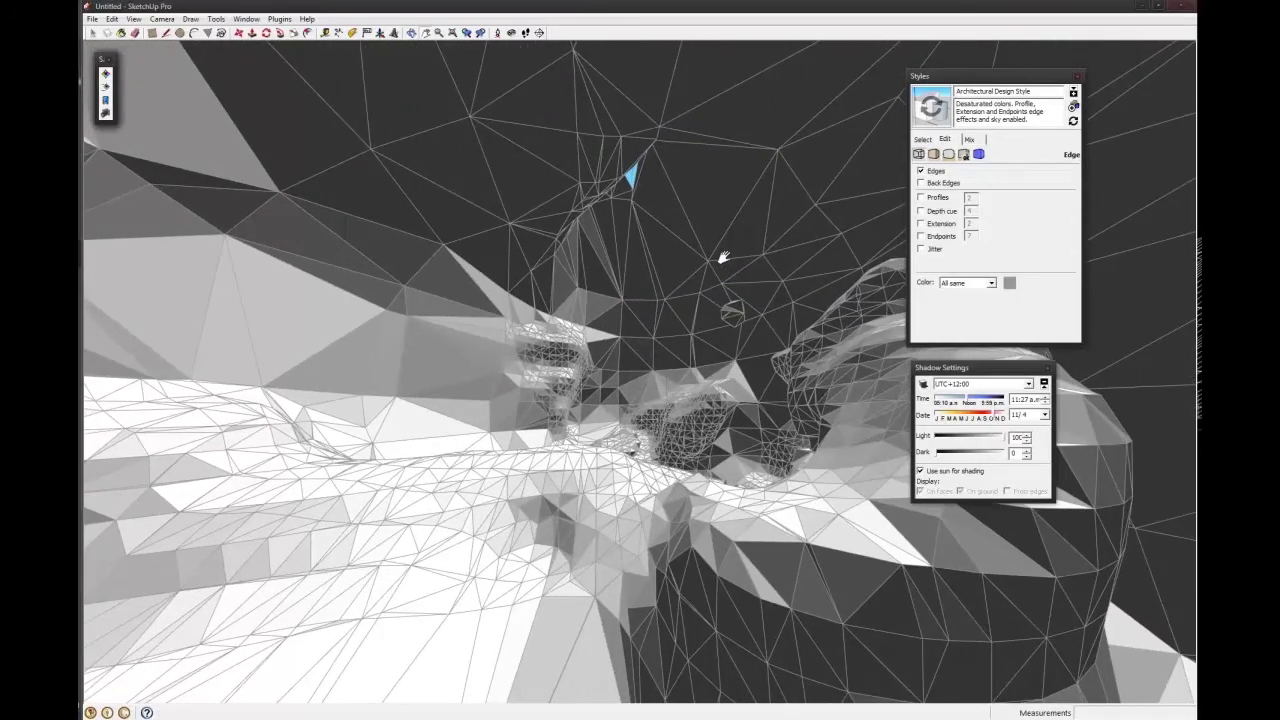
click(91, 19)
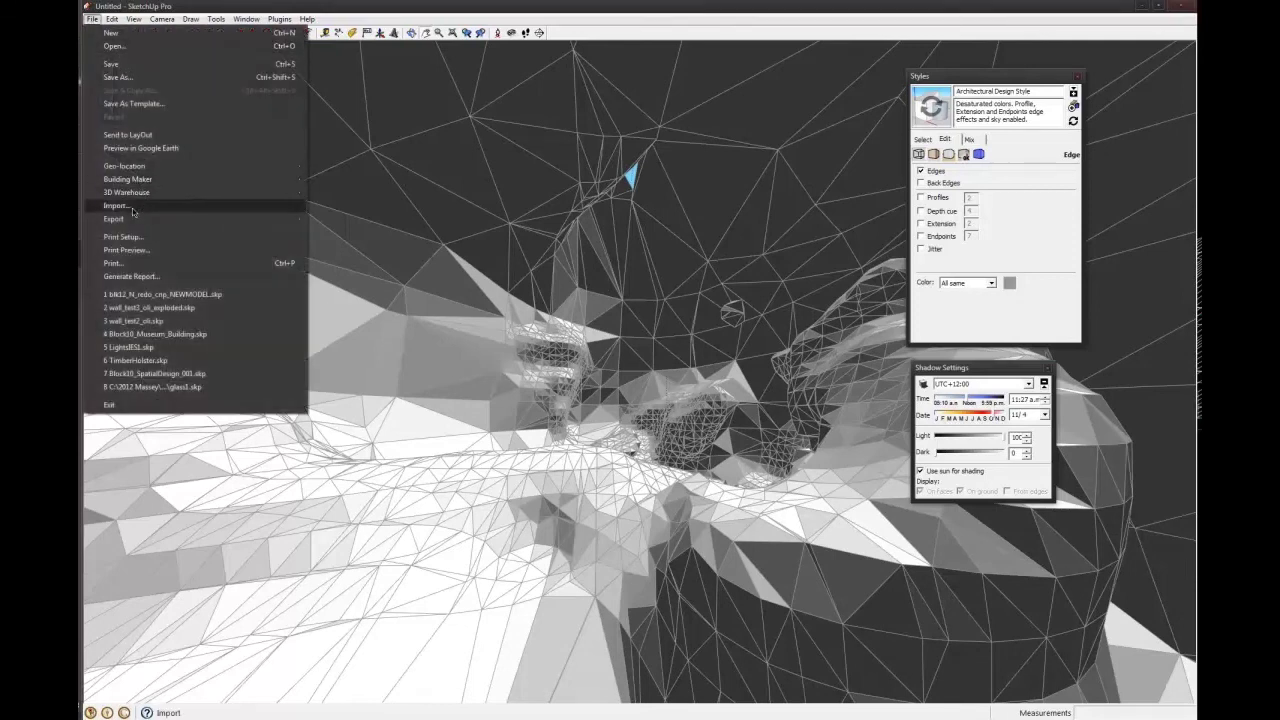